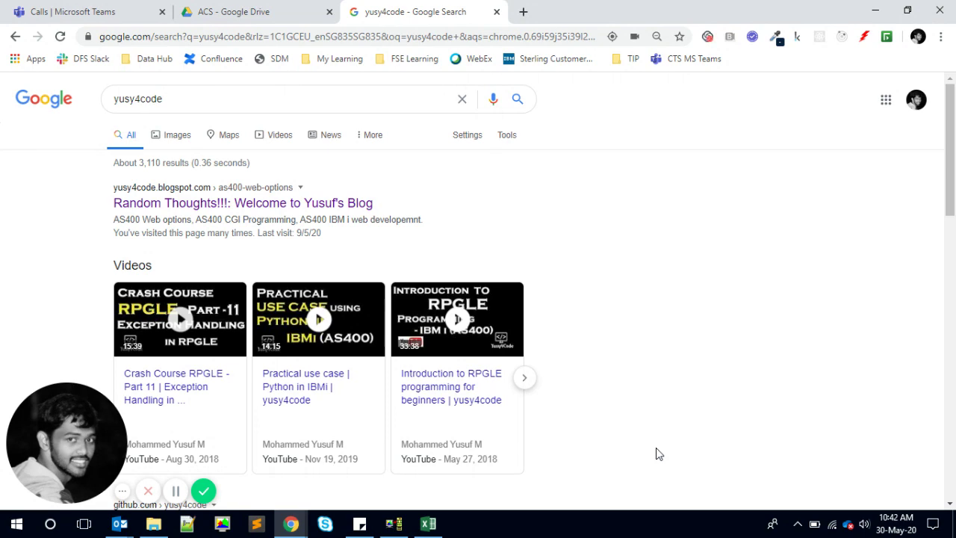
- Open Windows Start search to look up the ODBC data source tool
{"action": "key", "text": "super"}
- Launch ODBC Data Sources (32-bit) from an 'odbc' search and add a source using iSeries Access ODBC Driver
{"action": "type", "text": "odbc"}
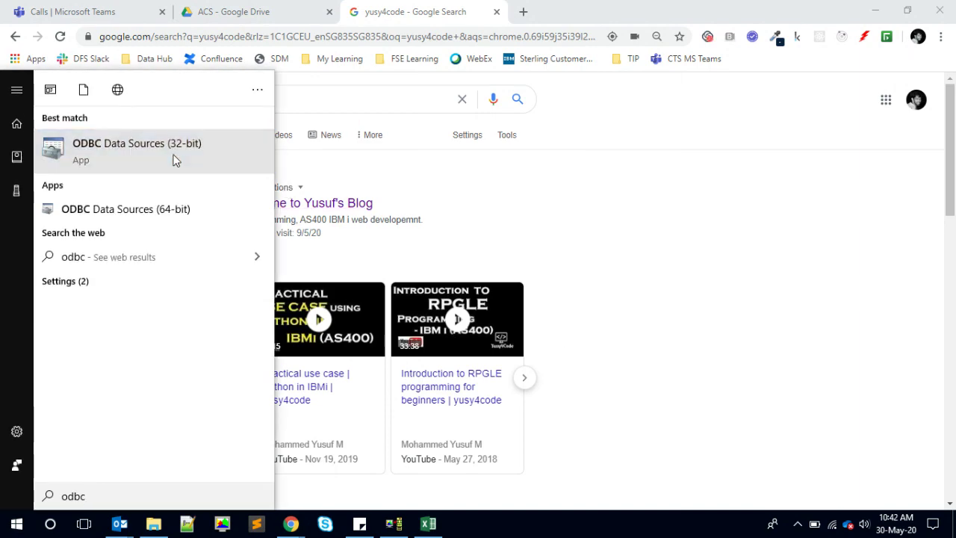
{"action": "left_click", "coordinate": [174, 160]}
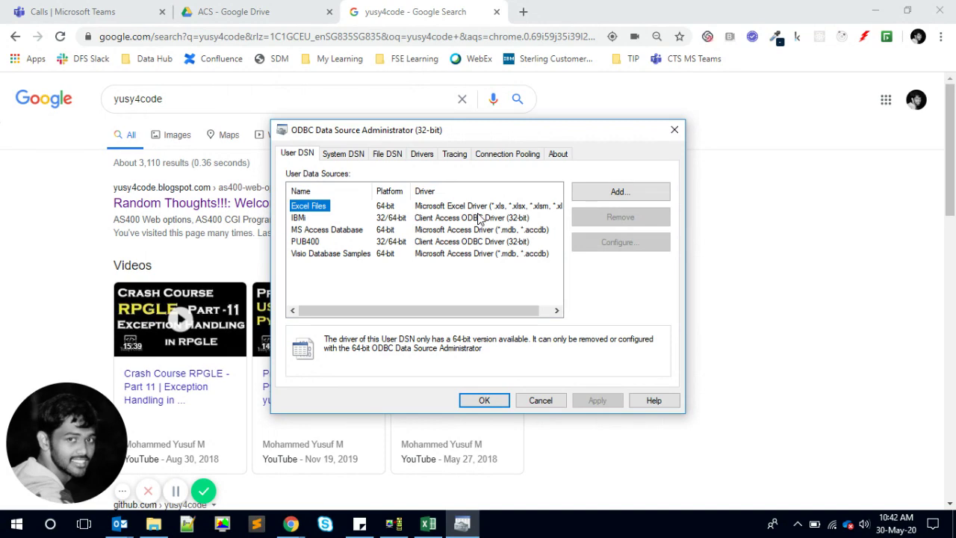
{"action": "left_click", "coordinate": [599, 196]}
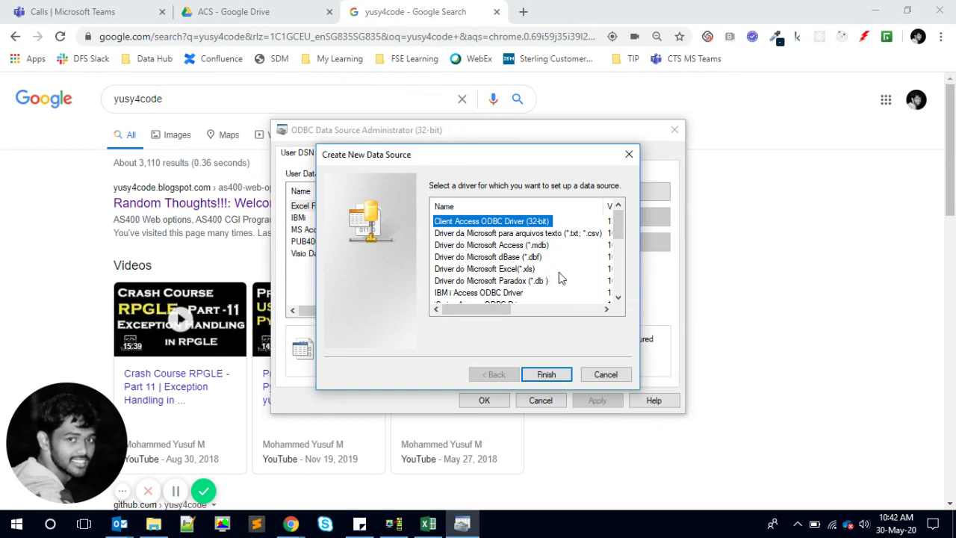
{"action": "left_click", "coordinate": [618, 297]}
{"action": "left_click", "coordinate": [617, 298]}
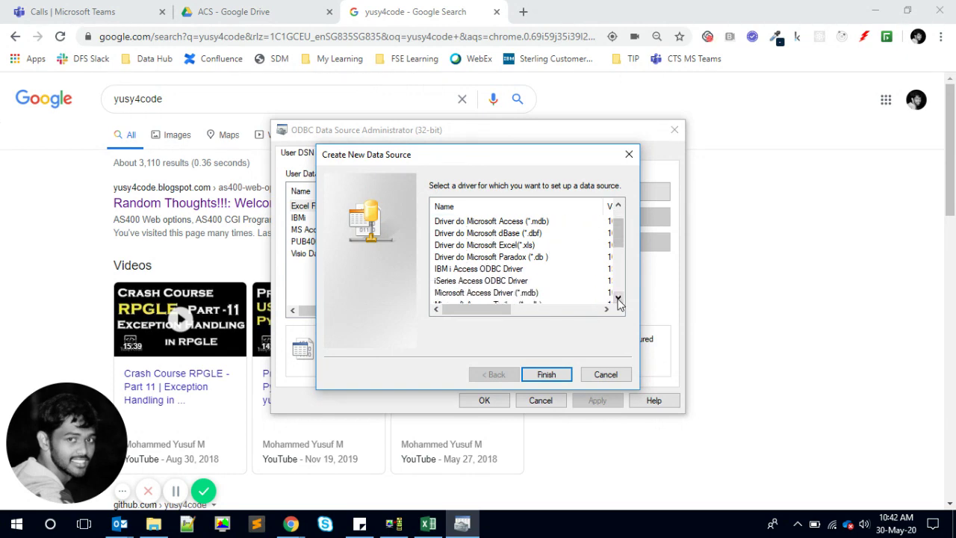
{"action": "left_click", "coordinate": [496, 282]}
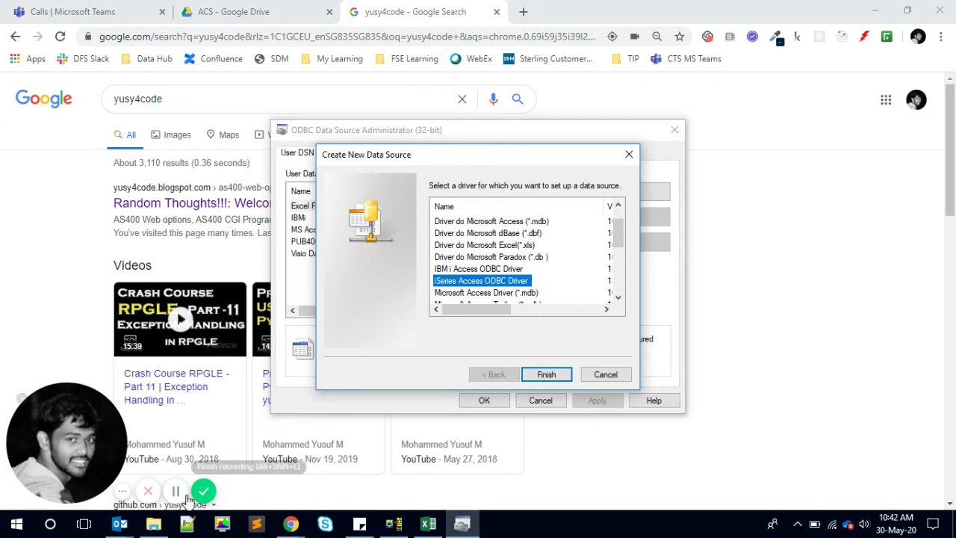
{"action": "left_click", "coordinate": [153, 524]}
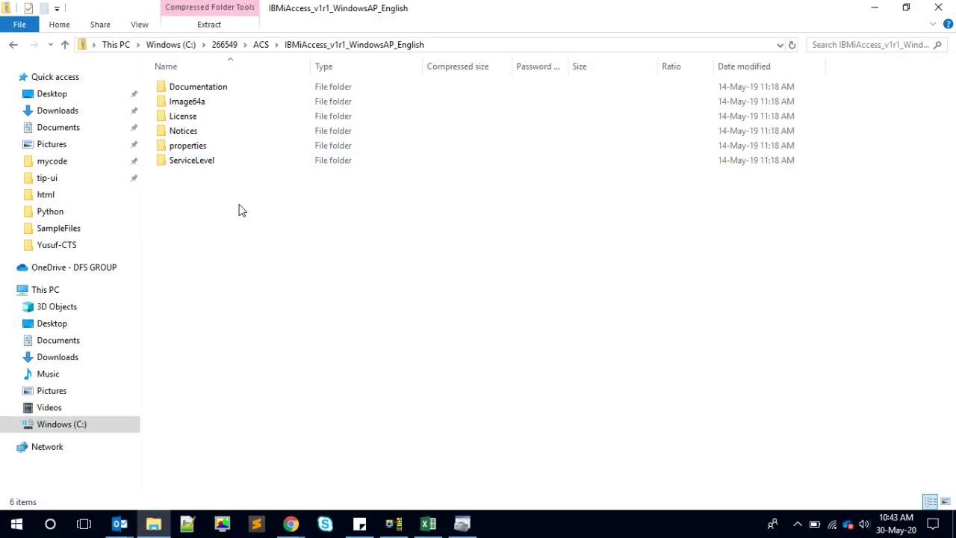
- Browse the IBM i Access Image64a installer folder to its setup application, then return to the driver dialog
{"action": "double_click", "coordinate": [189, 102]}
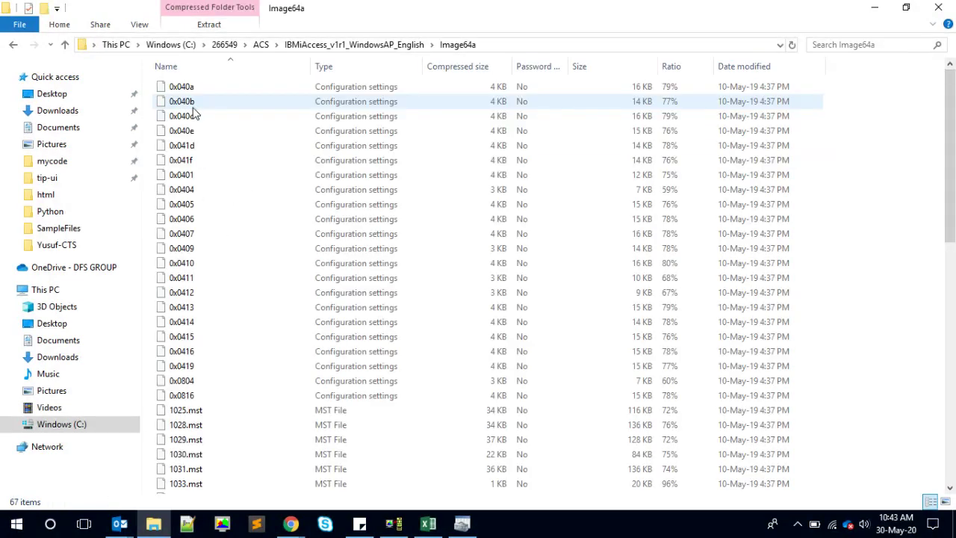
{"action": "key", "text": "End"}
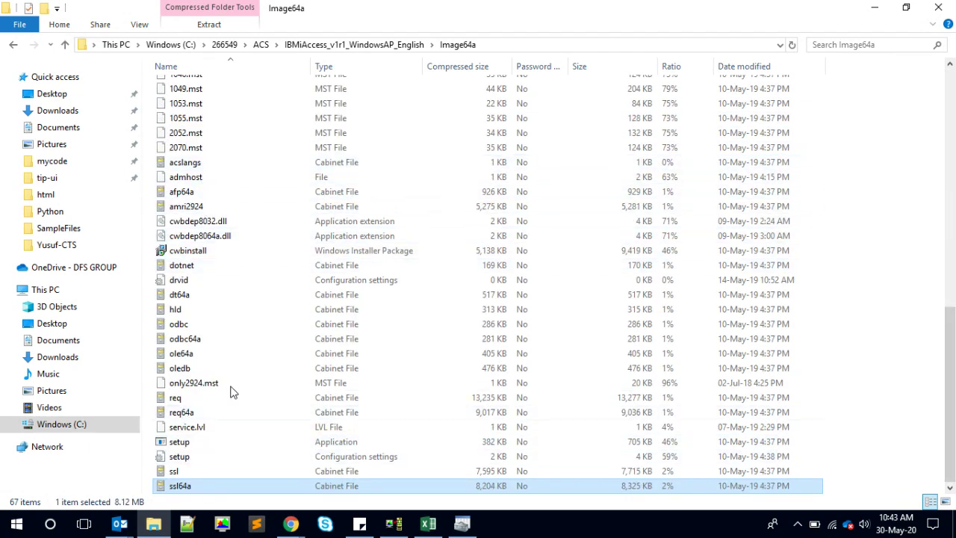
{"action": "scroll", "coordinate": [253, 372], "scroll_direction": "up", "scroll_amount": 8}
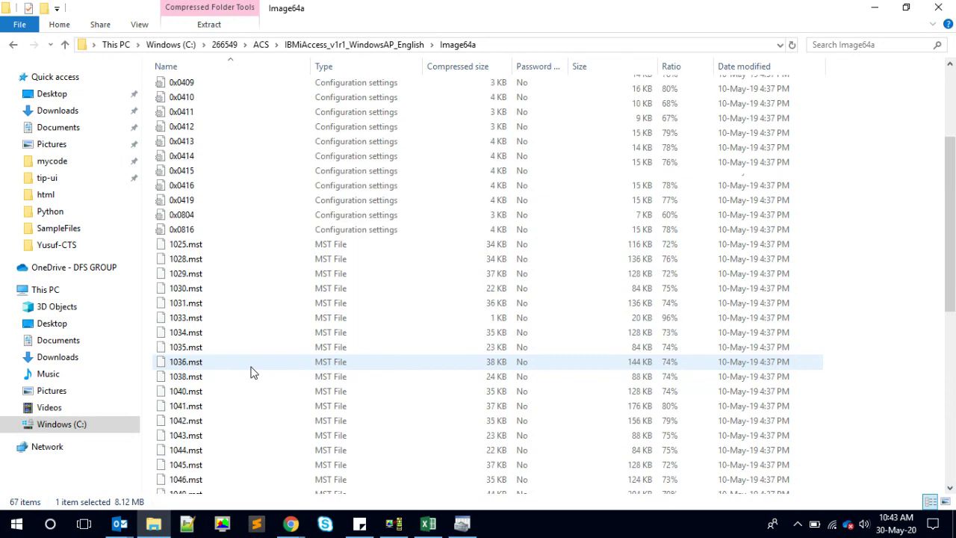
{"action": "scroll", "coordinate": [252, 372], "scroll_direction": "down", "scroll_amount": 8}
{"action": "left_click", "coordinate": [192, 224]}
{"action": "key", "text": "s"}
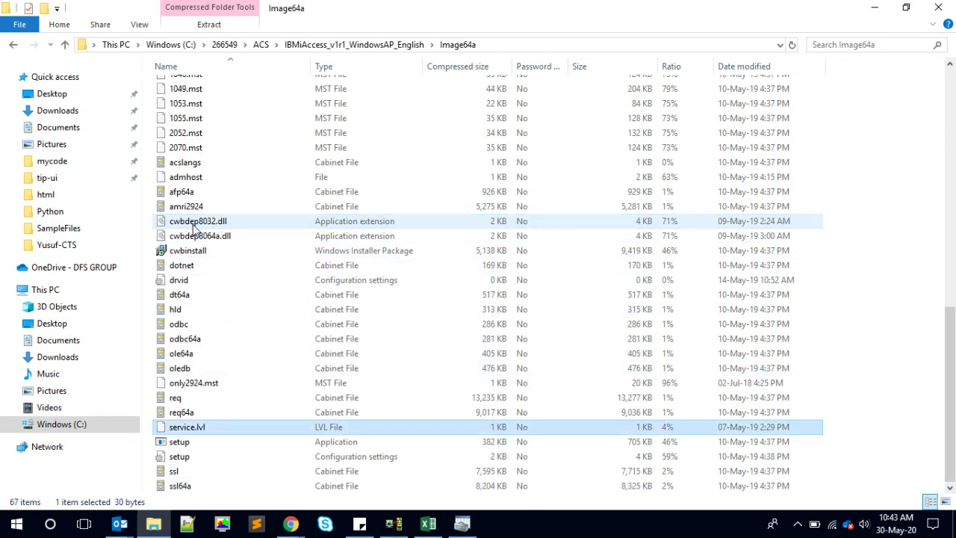
{"action": "left_click", "coordinate": [181, 444]}
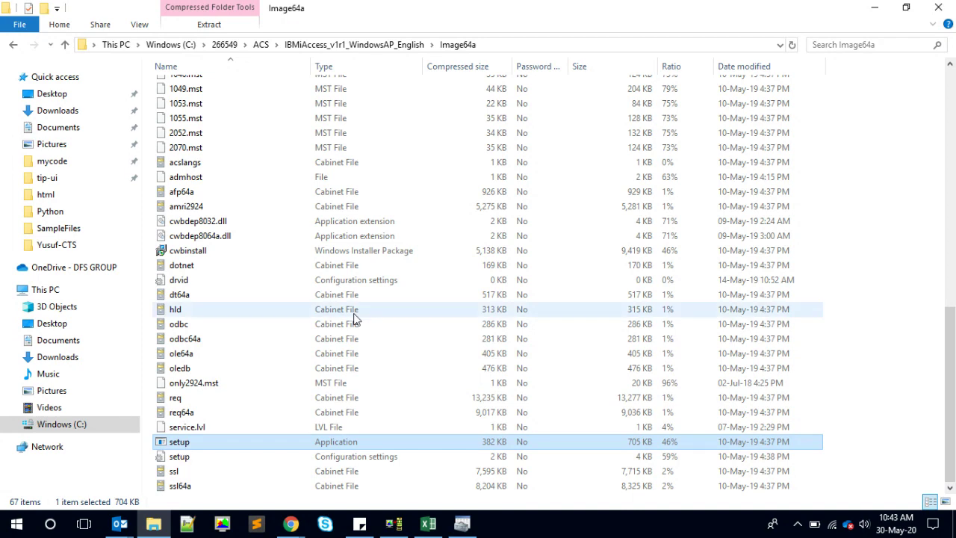
{"action": "scroll", "coordinate": [356, 319], "scroll_direction": "up", "scroll_amount": 5}
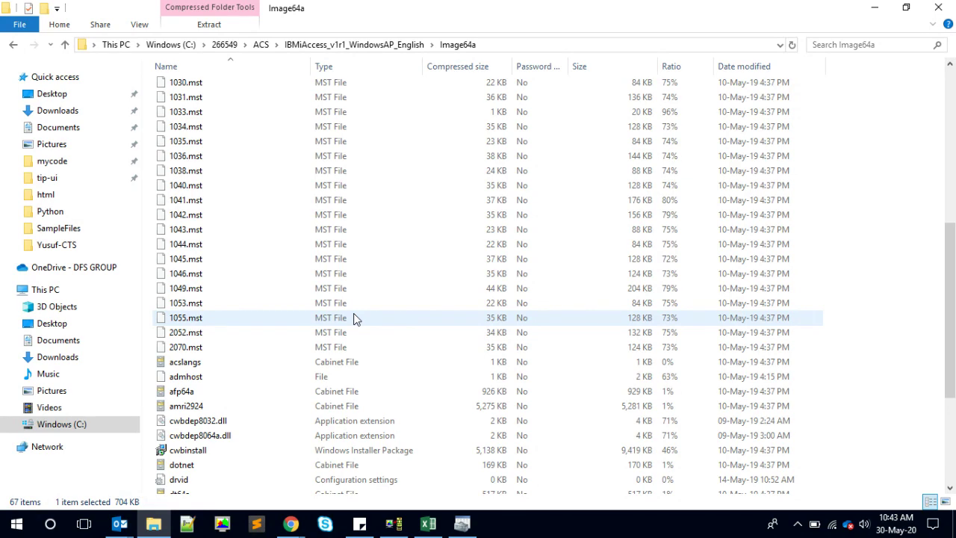
{"action": "scroll", "coordinate": [356, 319], "scroll_direction": "down", "scroll_amount": 5}
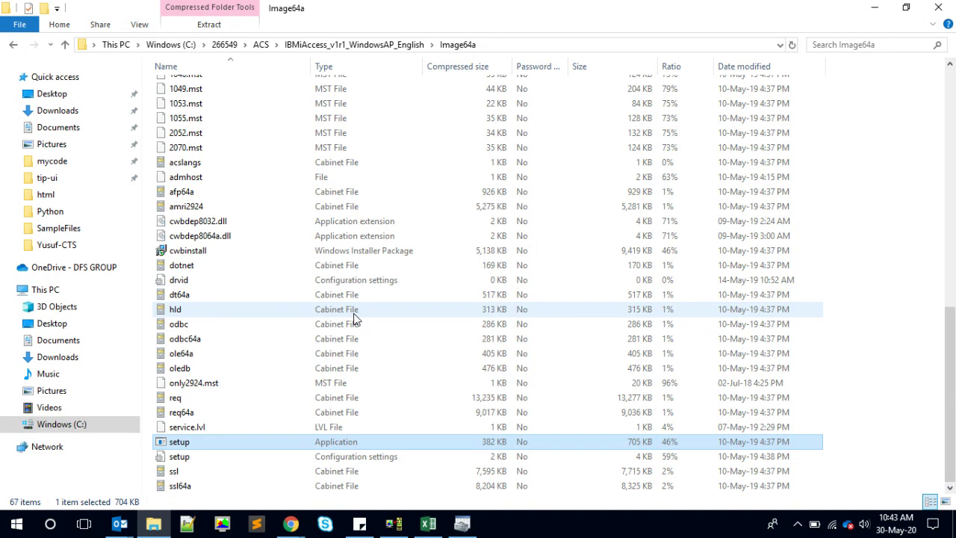
{"action": "left_click", "coordinate": [462, 523]}
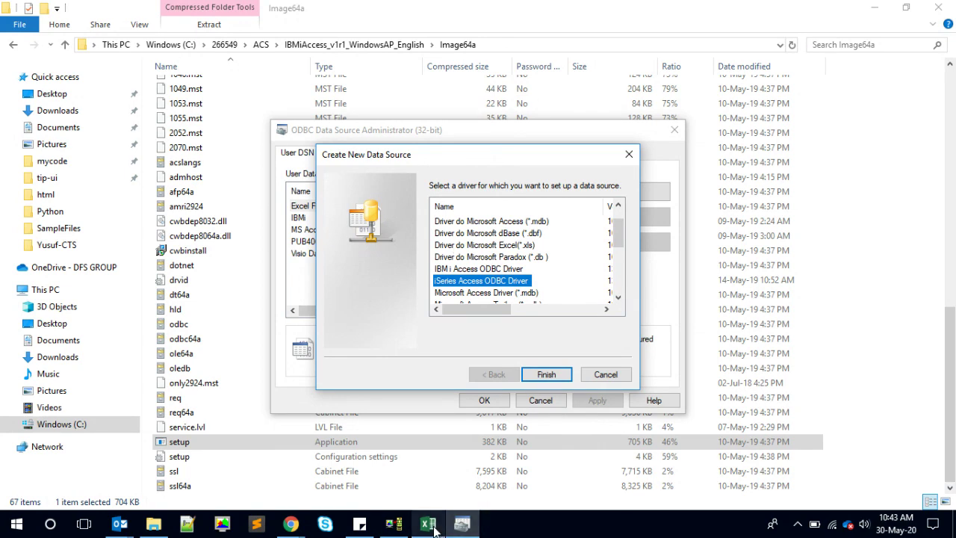
- Cancel the first attempt and add a new source on Client Access ODBC Driver (32-bit) instead
{"action": "mouse_move", "coordinate": [433, 527]}
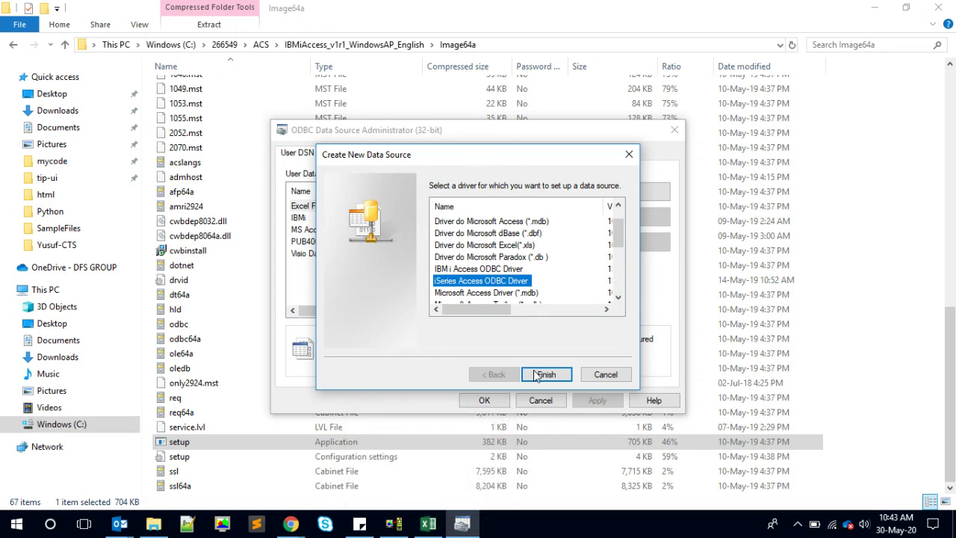
{"action": "left_click", "coordinate": [606, 379]}
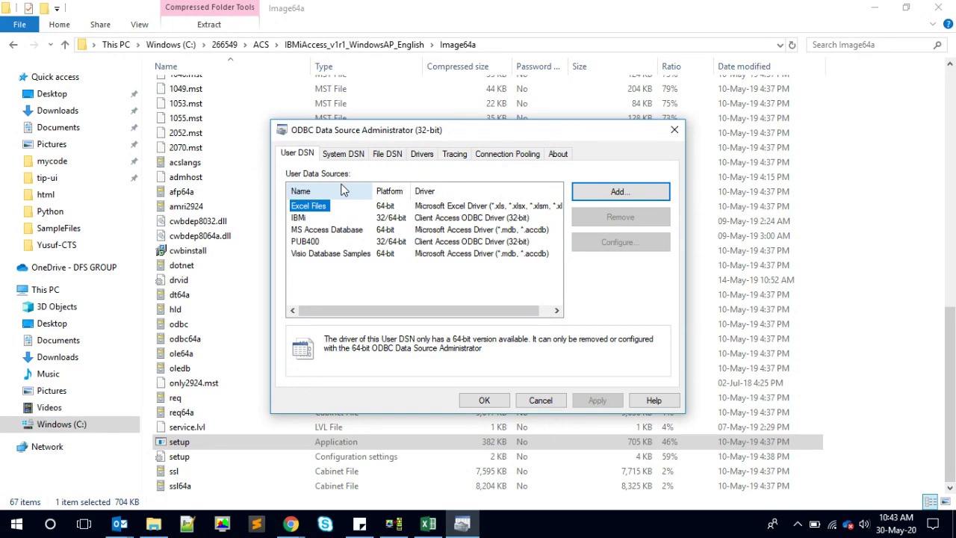
{"action": "left_click", "coordinate": [614, 193]}
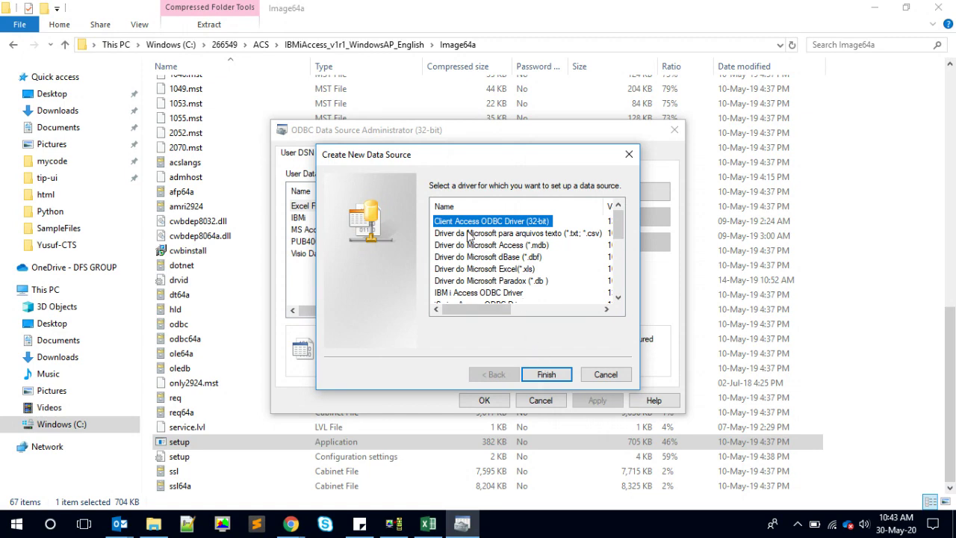
{"action": "left_click", "coordinate": [542, 375]}
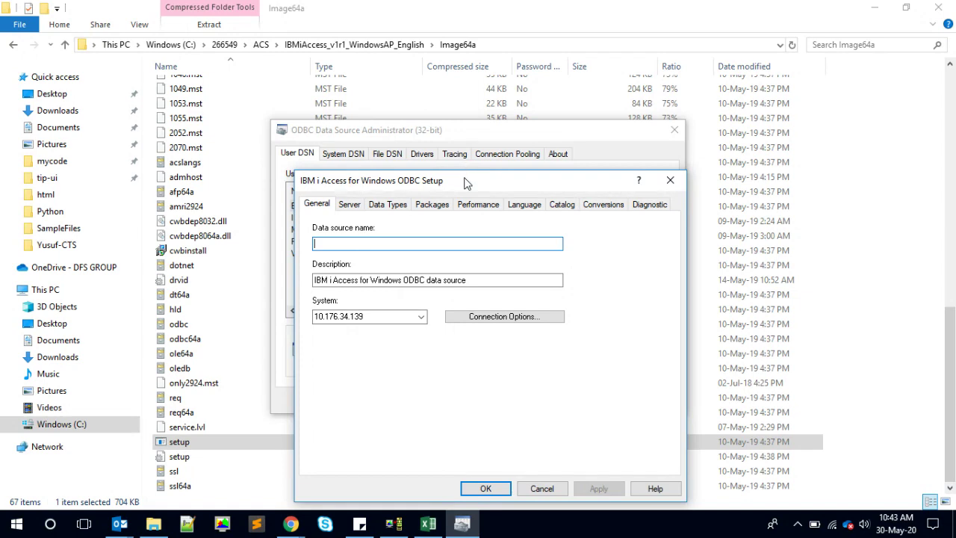
- Name the data source AS400 with system PUB400.COM
{"action": "left_click_drag", "start_coordinate": [467, 180], "coordinate": [411, 86]}
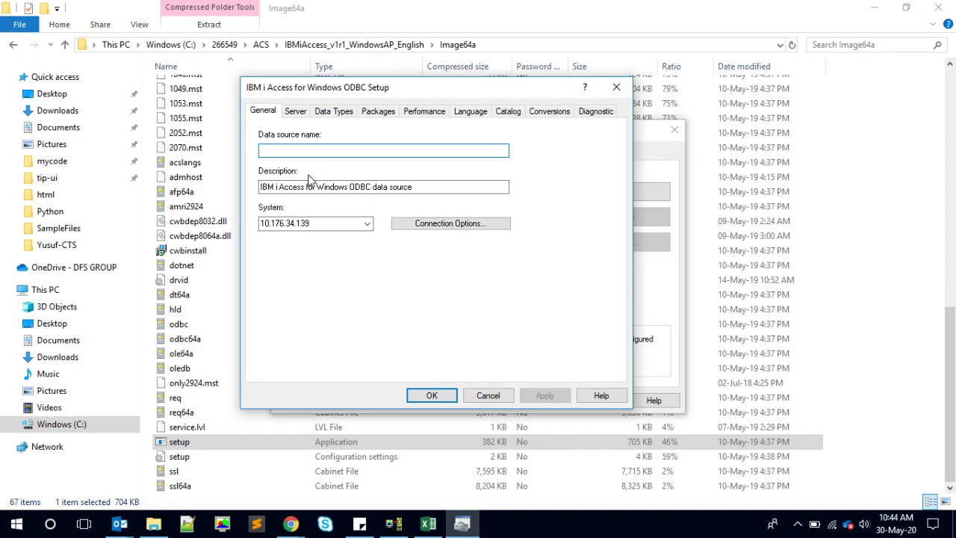
{"action": "type", "text": "AS400"}
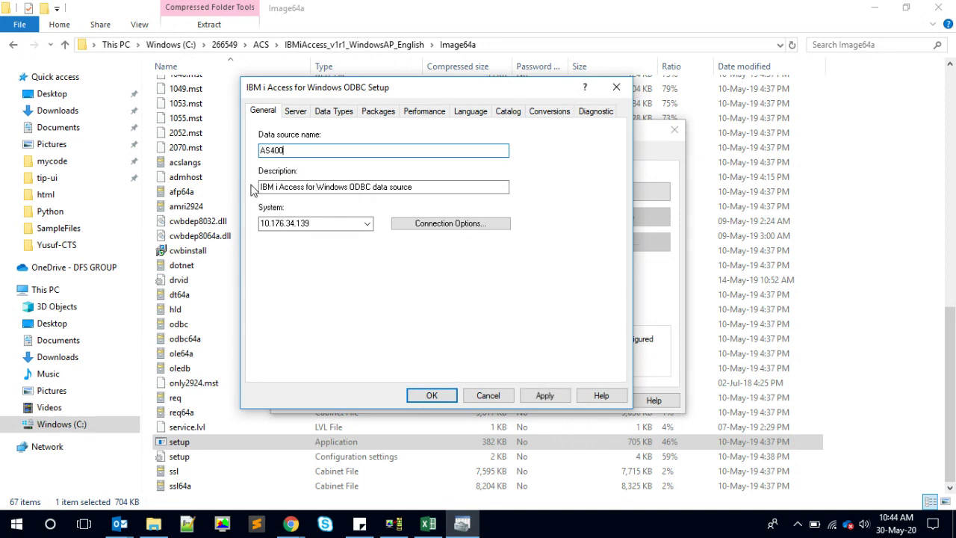
{"action": "key", "text": "Tab"}
{"action": "key", "text": "Tab"}
{"action": "type", "text": "P"}
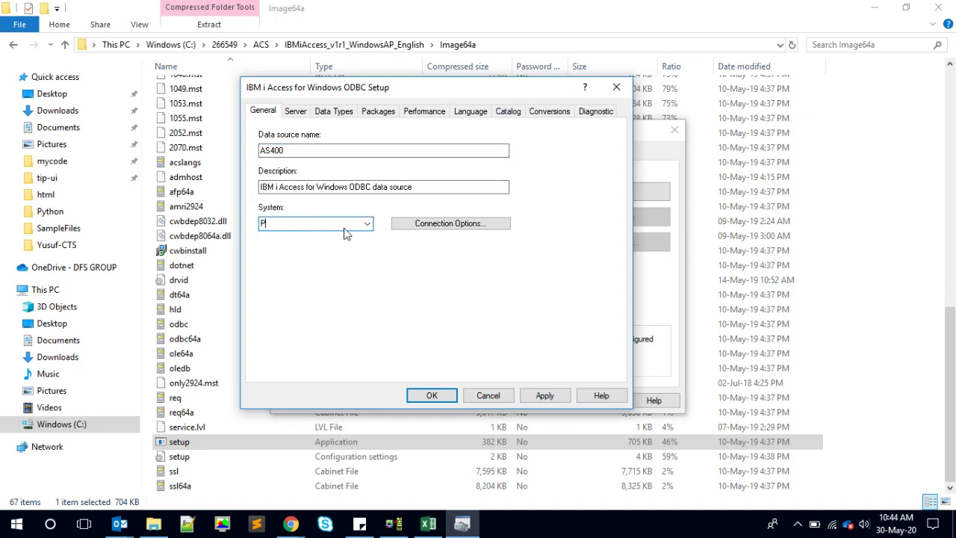
{"action": "type", "text": "UB400.COM"}
- Replace the default SQL schema QGPL with DEVYUS1 on the Server tab and save the source
{"action": "left_click", "coordinate": [297, 120]}
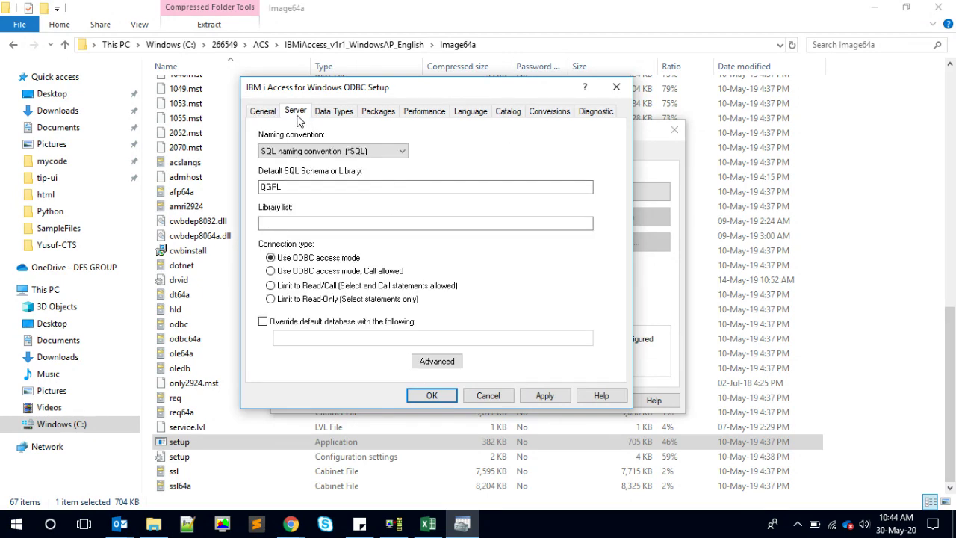
{"action": "left_click_drag", "start_coordinate": [290, 186], "coordinate": [253, 188]}
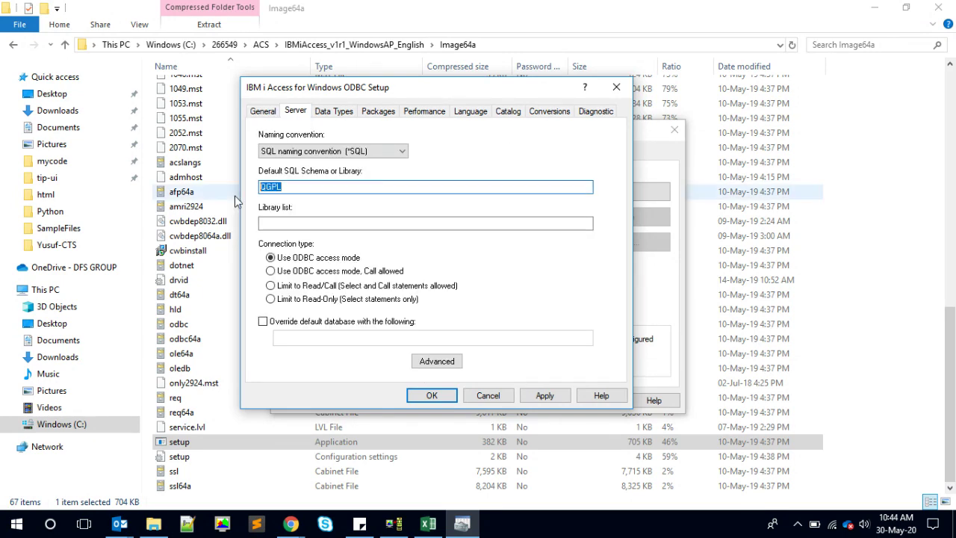
{"action": "type", "text": "deyd"}
{"action": "key", "text": "BackSpace"}
{"action": "key", "text": "BackSpace"}
{"action": "key", "text": "BackSpace"}
{"action": "key", "text": "BackSpace"}
{"action": "type", "text": "DEVYUS1"}
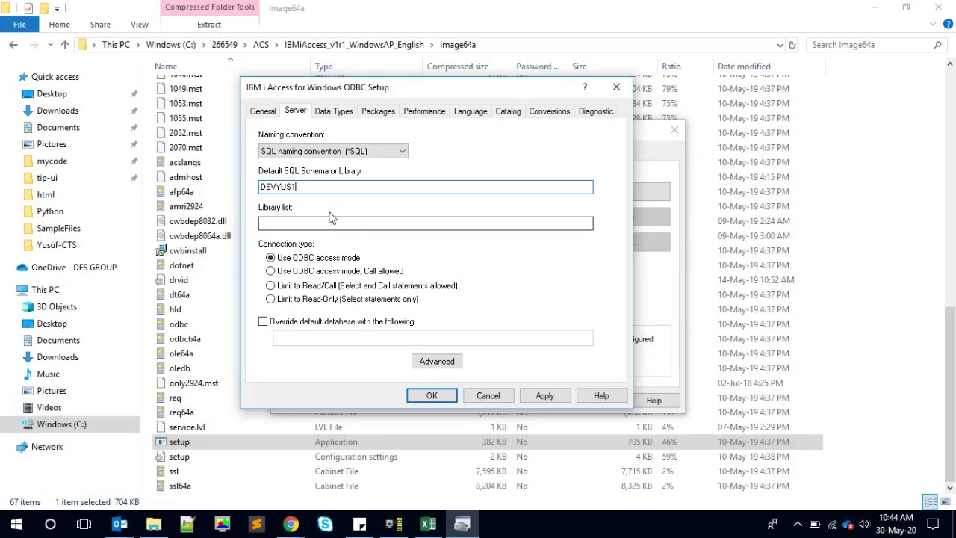
{"action": "left_click", "coordinate": [268, 112]}
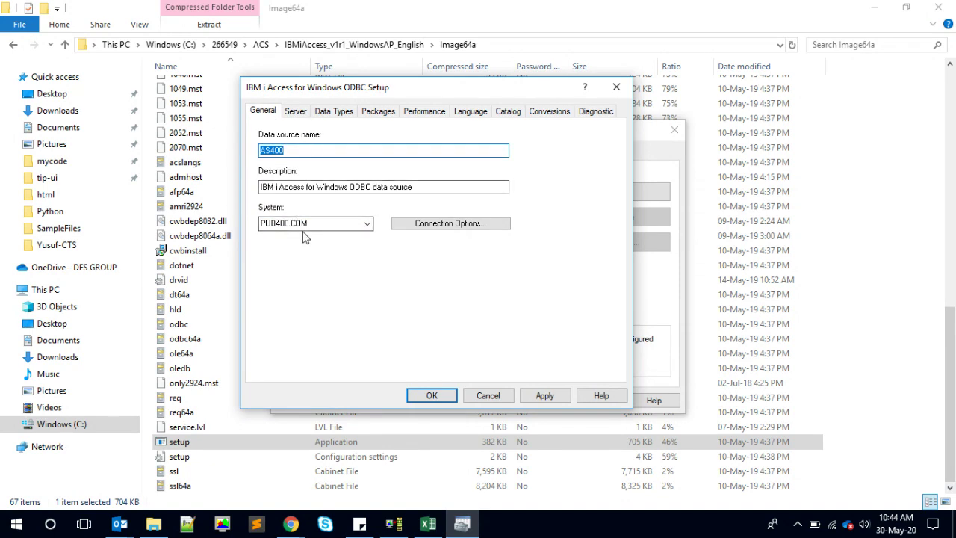
{"action": "left_click", "coordinate": [295, 112]}
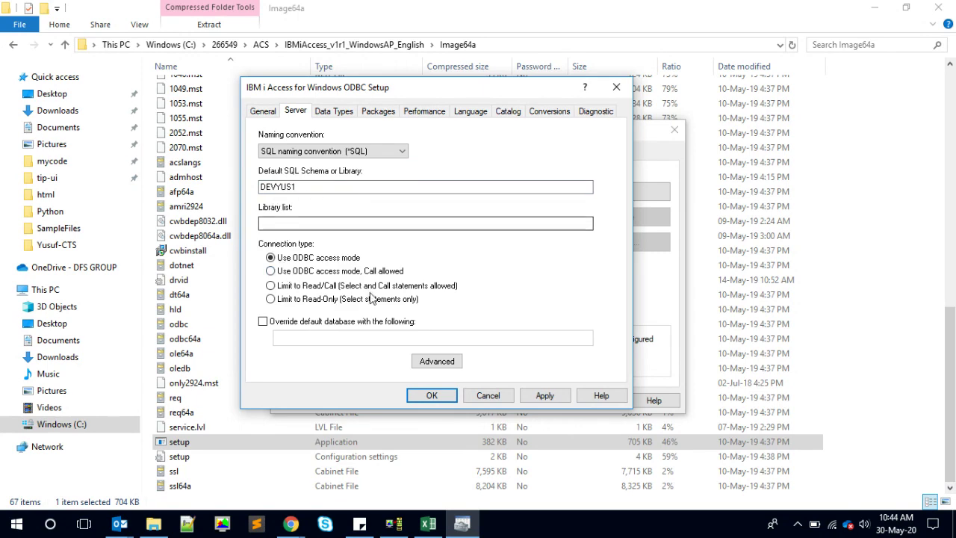
{"action": "left_click", "coordinate": [448, 396]}
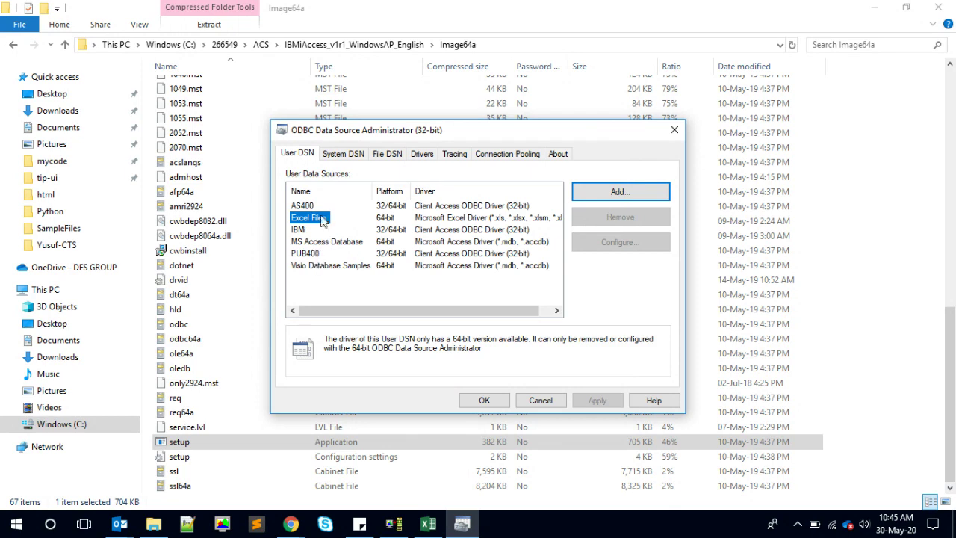
- Confirm AS400 is listed among the user data sources and switch to the blank Book1 workbook
{"action": "left_click", "coordinate": [313, 205]}
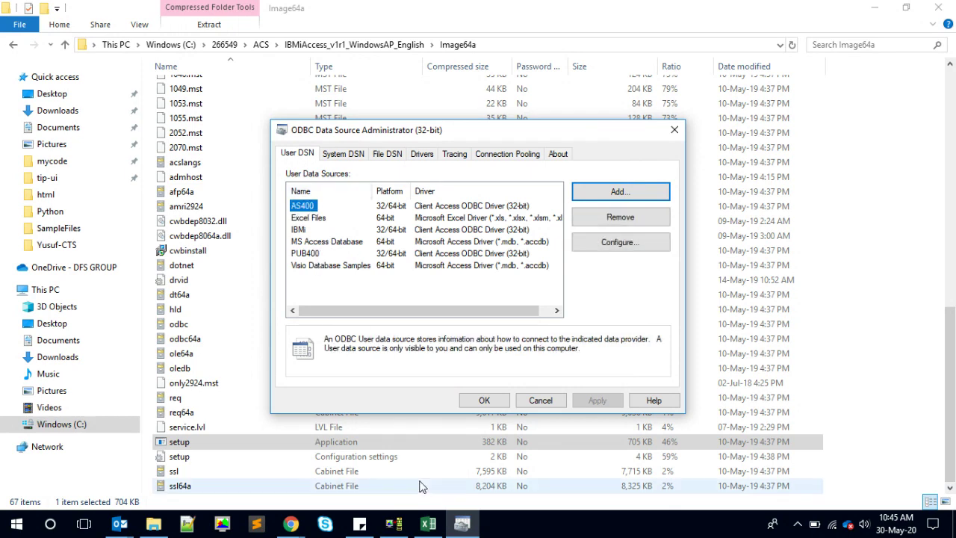
{"action": "left_click", "coordinate": [429, 526]}
{"action": "left_click", "coordinate": [172, 299]}
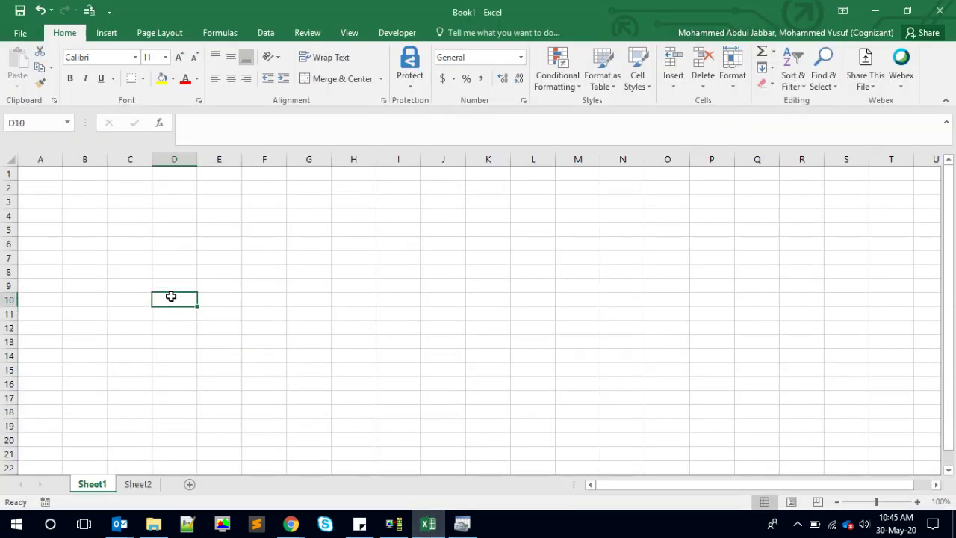
- From cell A5, start the Data Connection Wizard with an ODBC DSN source and pick AS400
{"action": "left_click", "coordinate": [77, 225]}
{"action": "key", "text": "Left"}
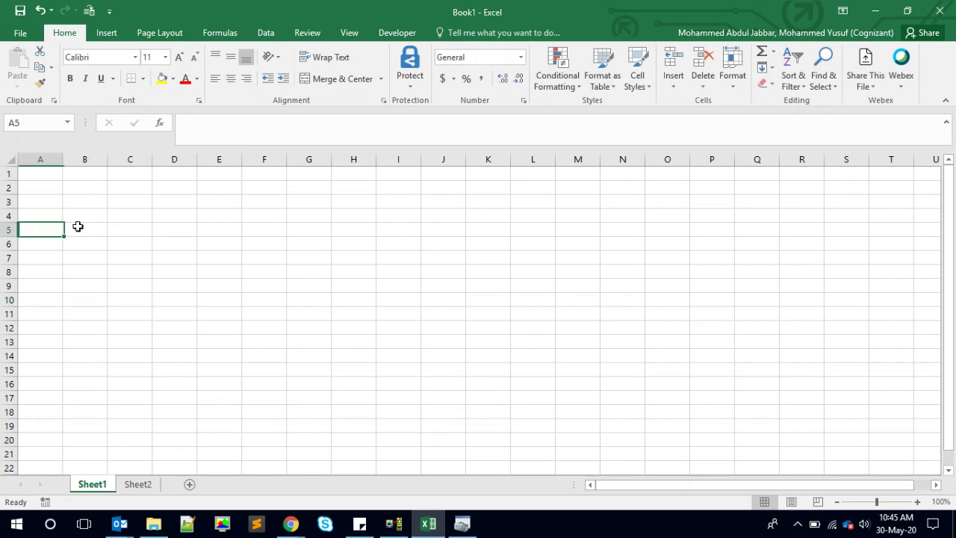
{"action": "left_click", "coordinate": [111, 37]}
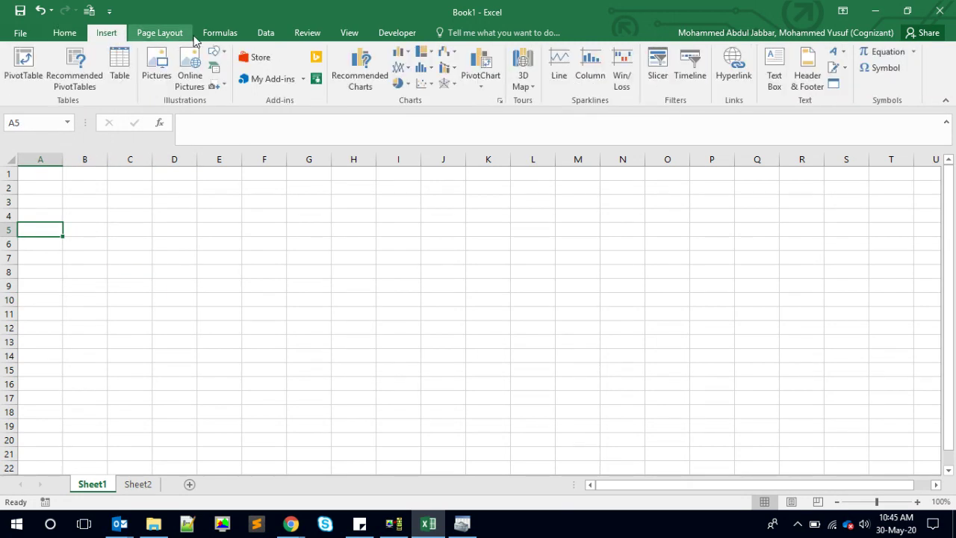
{"action": "left_click", "coordinate": [258, 34]}
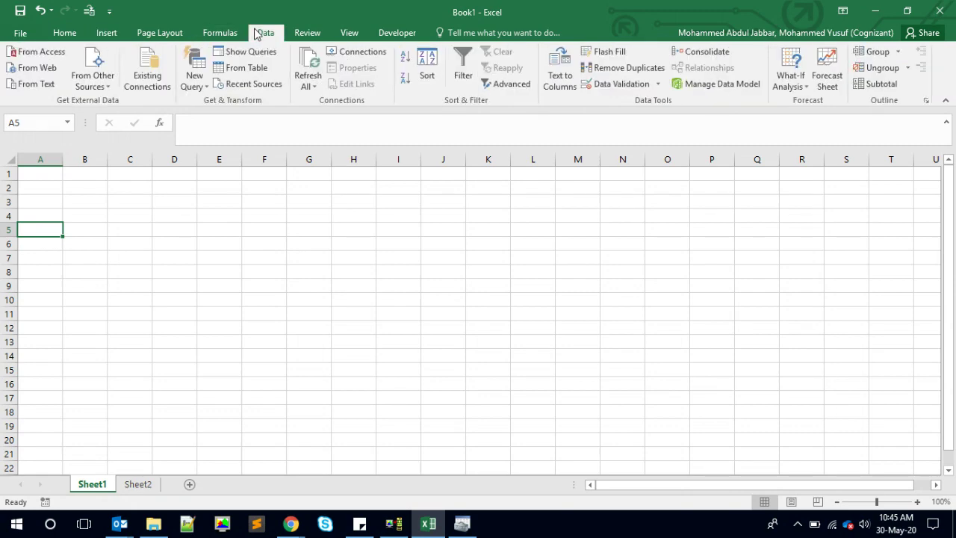
{"action": "left_click", "coordinate": [107, 81]}
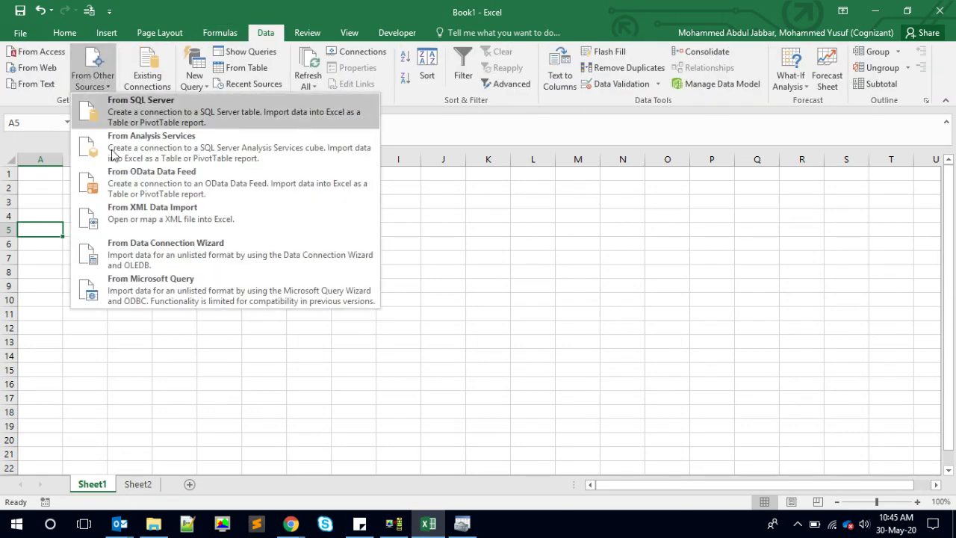
{"action": "left_click", "coordinate": [177, 255]}
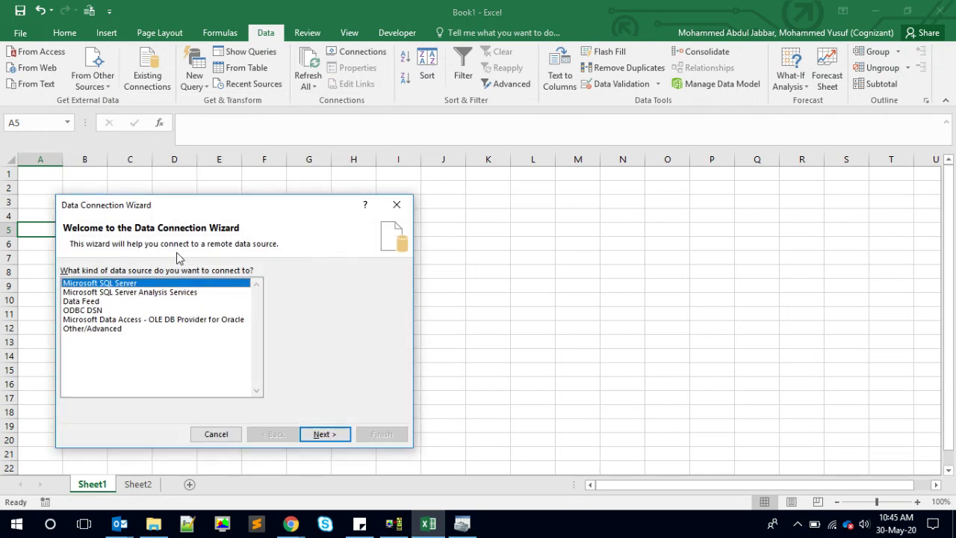
{"action": "left_click", "coordinate": [88, 311]}
{"action": "left_click", "coordinate": [326, 434]}
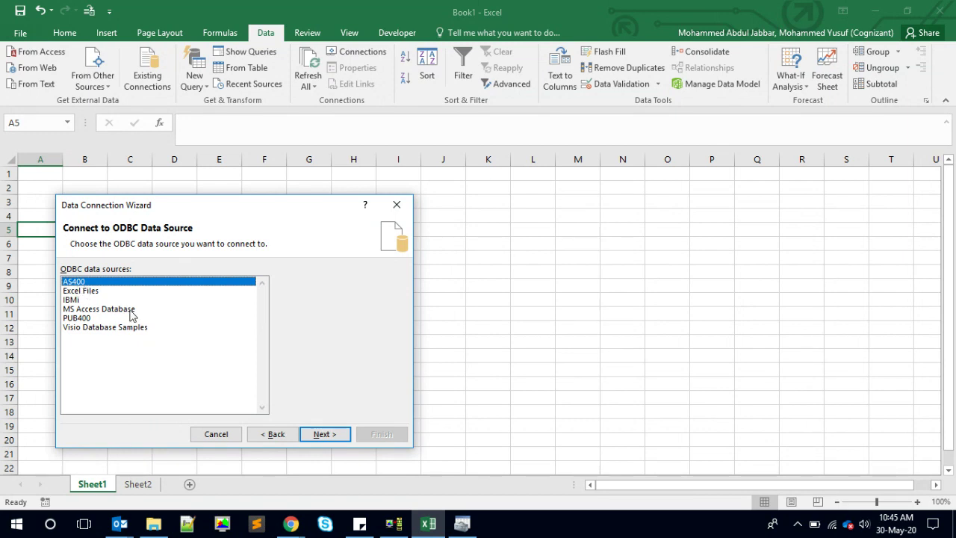
{"action": "left_click", "coordinate": [320, 435]}
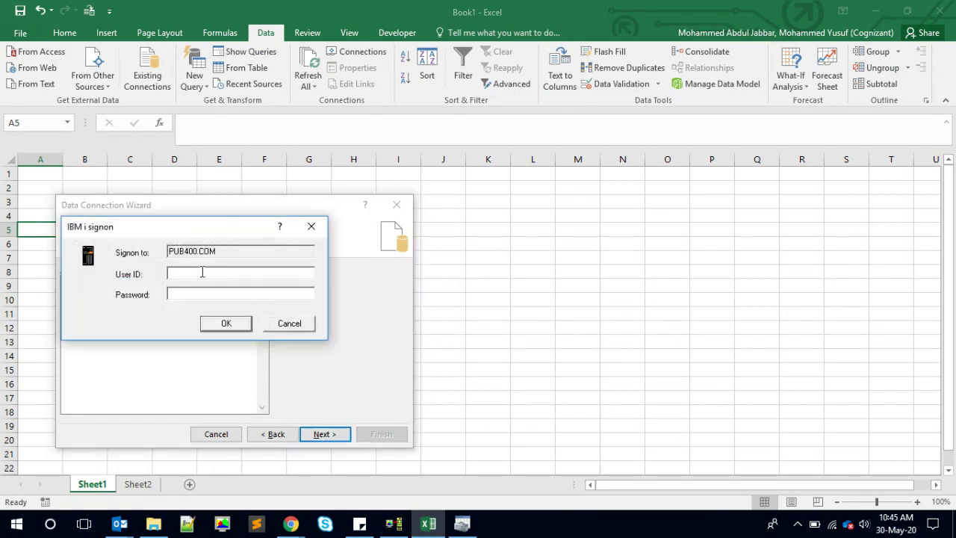
- Sign on to PUB400 with the account password and advance to the DEVYUS1 table list
{"action": "left_click_drag", "start_coordinate": [211, 226], "coordinate": [450, 154]}
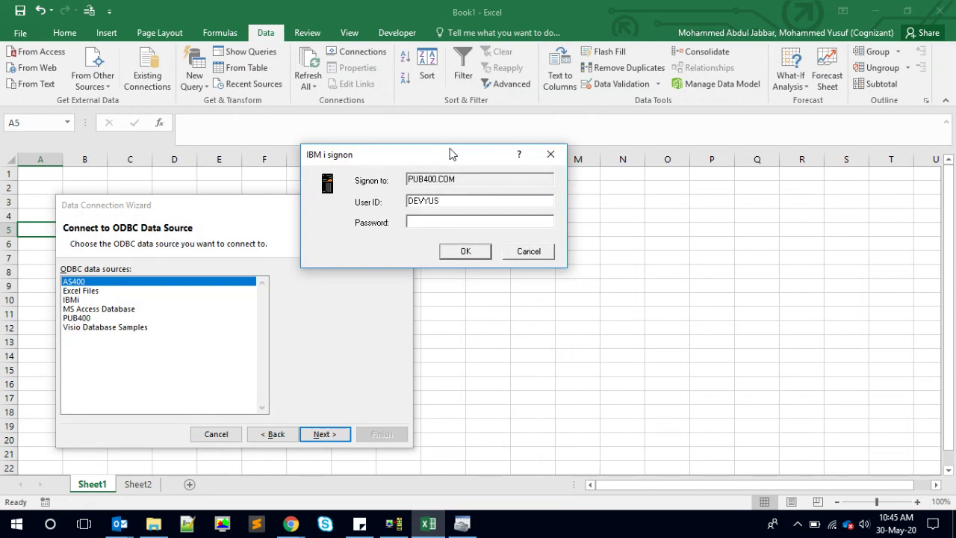
{"action": "key", "text": "super+r"}
{"action": "type", "text": "D"}
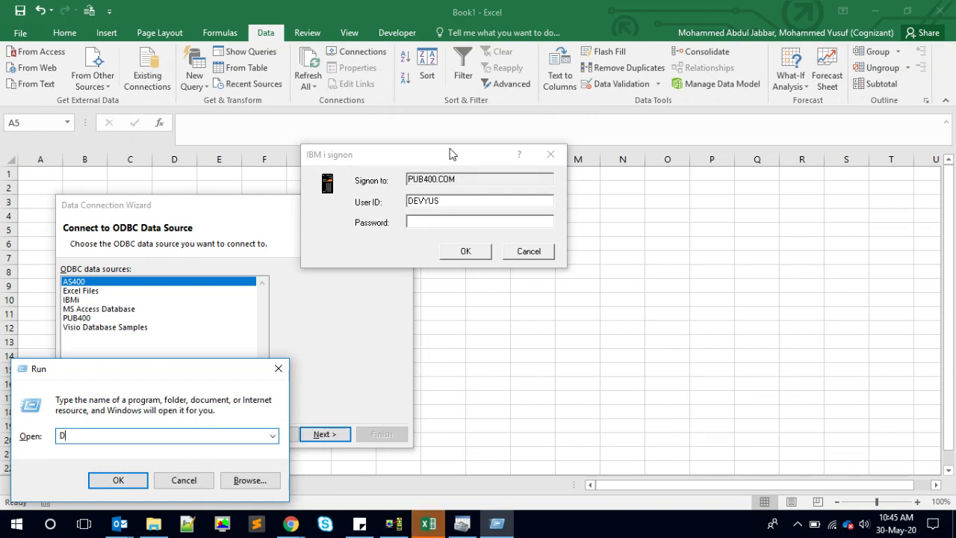
{"action": "key", "text": "BackSpace"}
{"action": "type", "text": "a"}
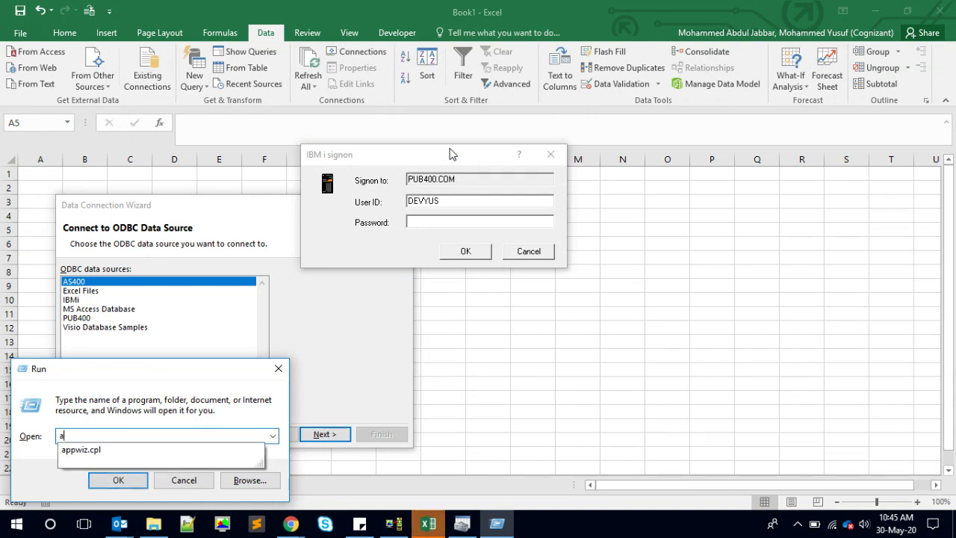
{"action": "left_click", "coordinate": [280, 376]}
{"action": "left_click", "coordinate": [278, 376]}
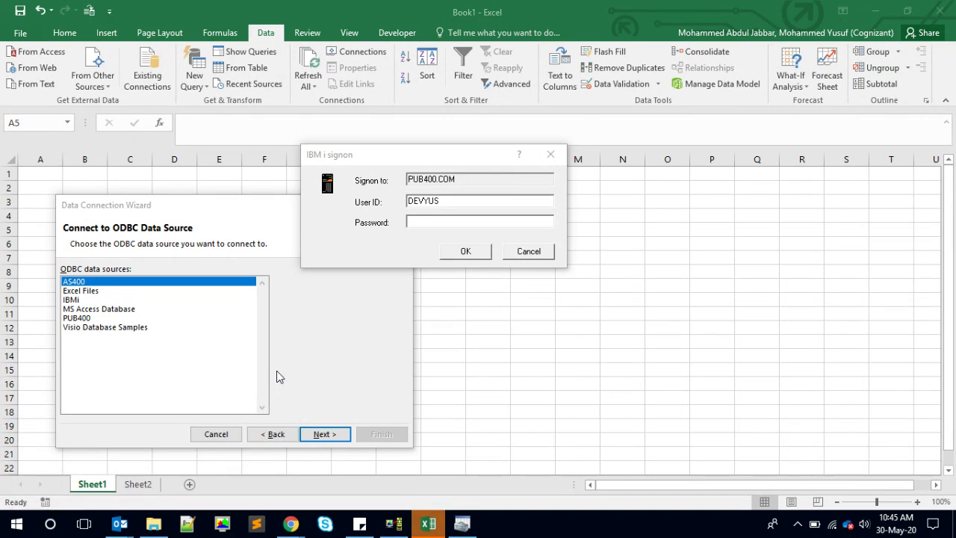
{"action": "left_click", "coordinate": [458, 223]}
{"action": "type", "text": "********"}
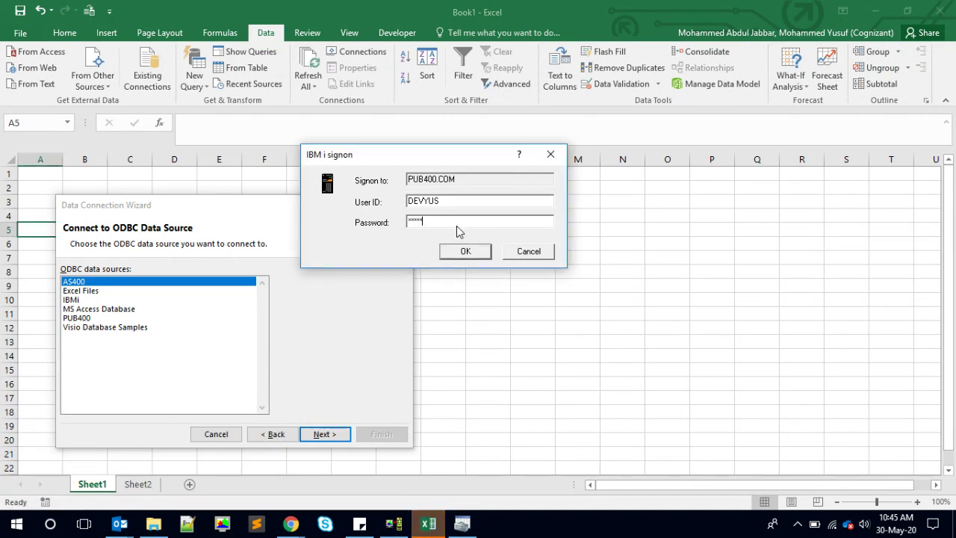
{"action": "key", "text": "Return"}
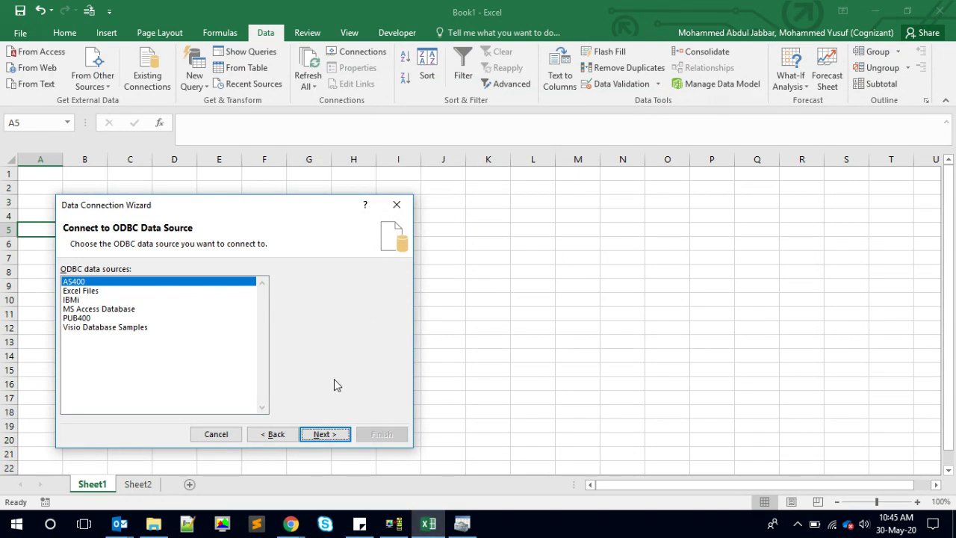
{"action": "left_click", "coordinate": [336, 434]}
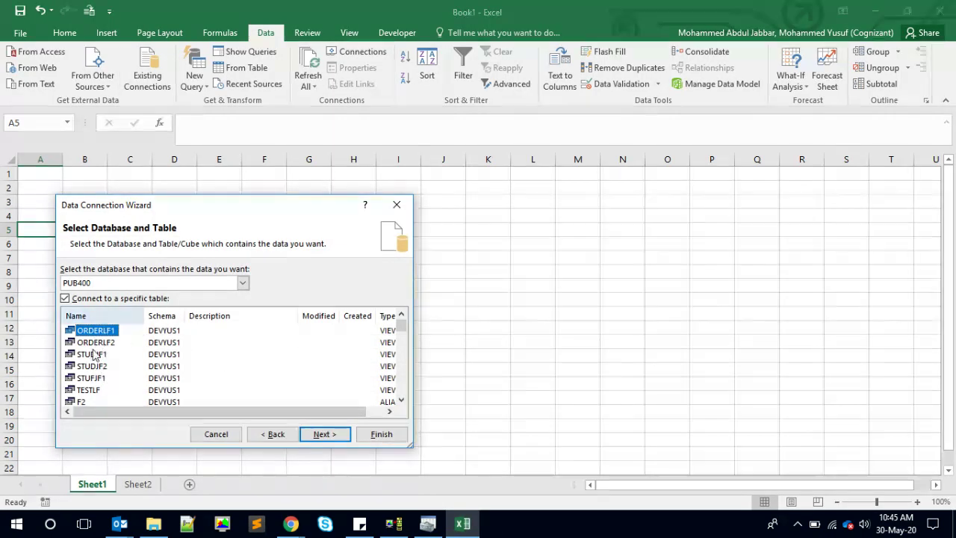
- Rerun the ORDERPF select in the terminal to check its rows, then return to the table list
{"action": "left_click", "coordinate": [397, 528]}
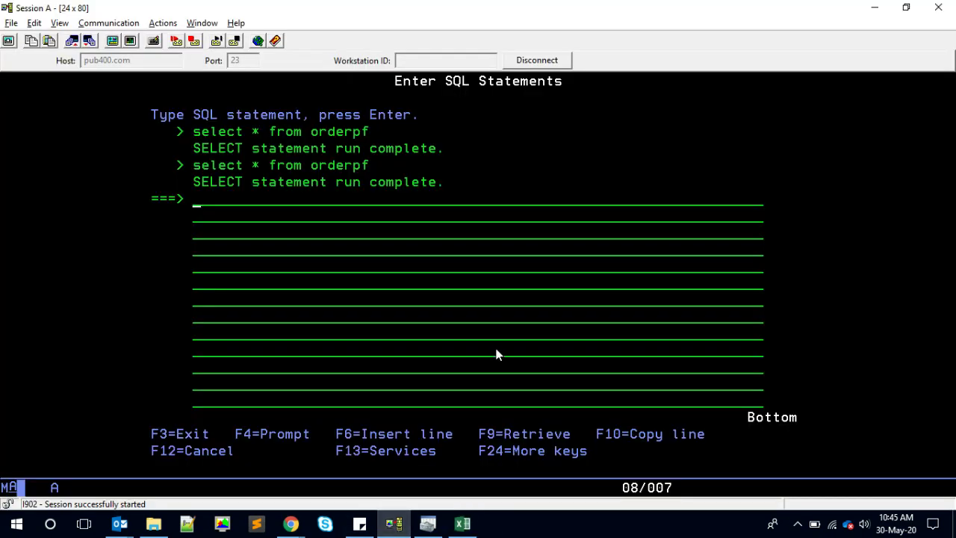
{"action": "left_click", "coordinate": [337, 169]}
{"action": "key", "text": "F9"}
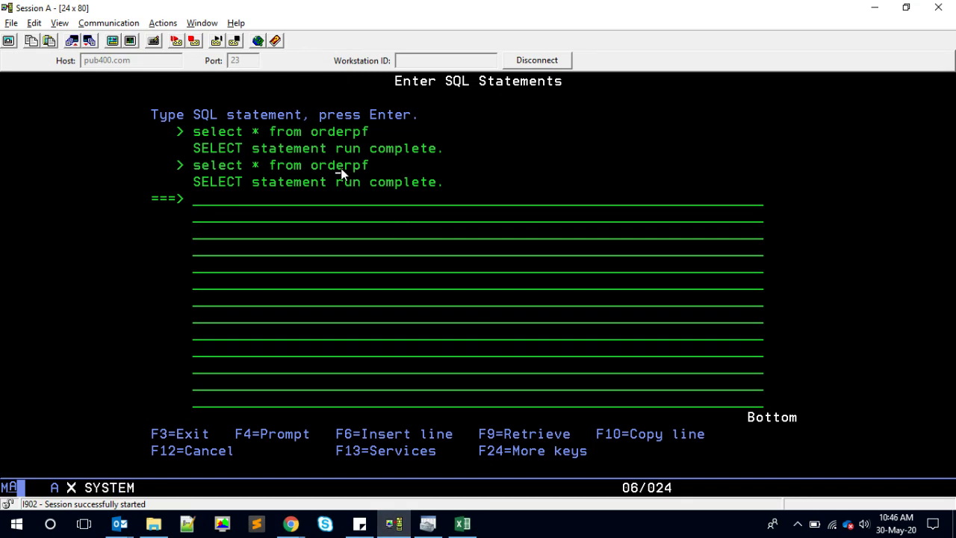
{"action": "key", "text": "Return"}
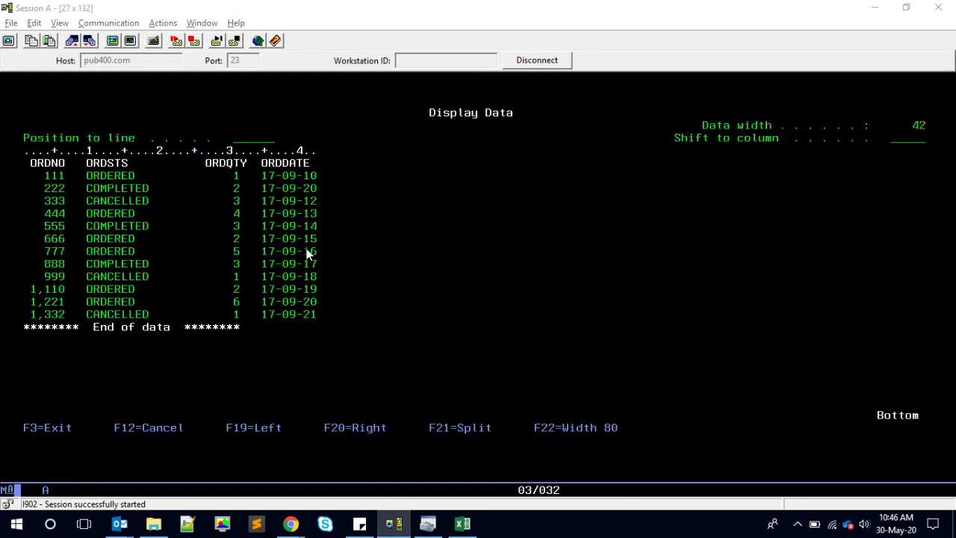
{"action": "key", "text": "alt+Tab"}
{"action": "left_click", "coordinate": [95, 367]}
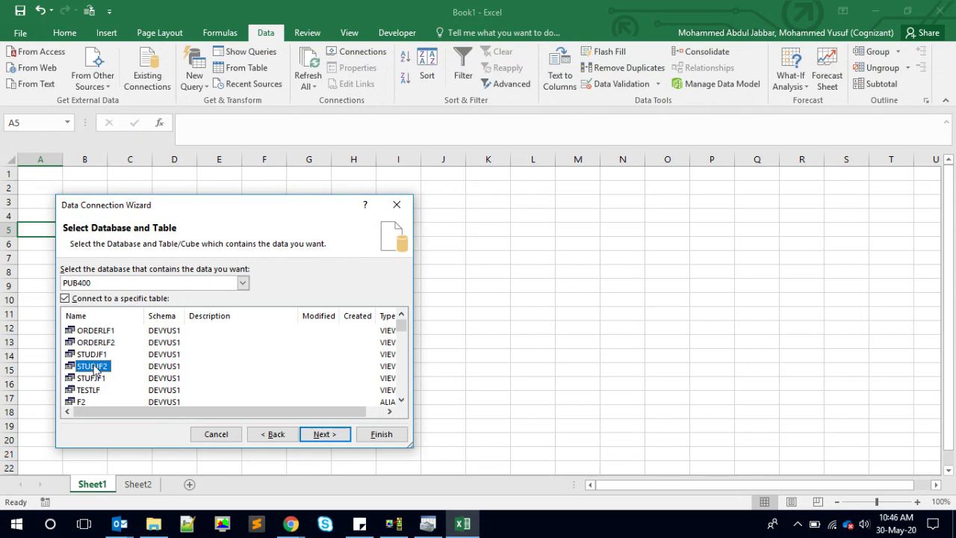
- Step through the DEVYUS1 tables to ORDERPF, select it and go to the save step
{"action": "key", "text": "o"}
{"action": "key", "text": "Down"}
{"action": "key", "text": "Down"}
{"action": "key", "text": "Down"}
{"action": "key", "text": "Down"}
{"action": "key", "text": "Down"}
{"action": "key", "text": "Down"}
{"action": "key", "text": "Down"}
{"action": "key", "text": "Down"}
{"action": "key", "text": "Down"}
{"action": "key", "text": "Down"}
{"action": "key", "text": "Down"}
{"action": "key", "text": "Down"}
{"action": "key", "text": "Down"}
{"action": "key", "text": "Down"}
{"action": "key", "text": "Down"}
{"action": "key", "text": "Down"}
{"action": "key", "text": "Down"}
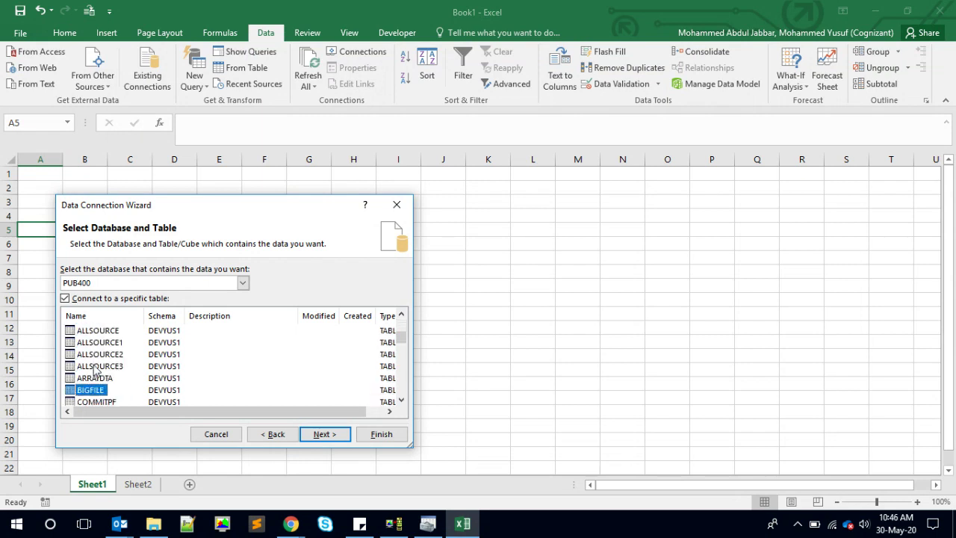
{"action": "key", "text": "Down"}
{"action": "key", "text": "Down"}
{"action": "key", "text": "Down"}
{"action": "key", "text": "Down"}
{"action": "key", "text": "Down"}
{"action": "key", "text": "Down"}
{"action": "key", "text": "Down"}
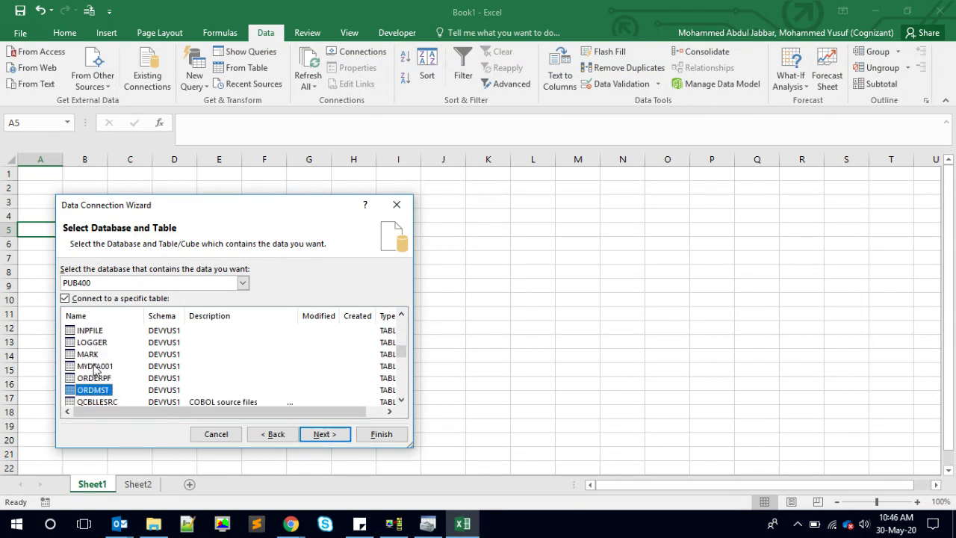
{"action": "key", "text": "Down"}
{"action": "key", "text": "Down"}
{"action": "key", "text": "Down"}
{"action": "key", "text": "Down"}
{"action": "key", "text": "Down"}
{"action": "key", "text": "Down"}
{"action": "key", "text": "Down"}
{"action": "key", "text": "Down"}
{"action": "key", "text": "Down"}
{"action": "key", "text": "Down"}
{"action": "key", "text": "Down"}
{"action": "key", "text": "Down"}
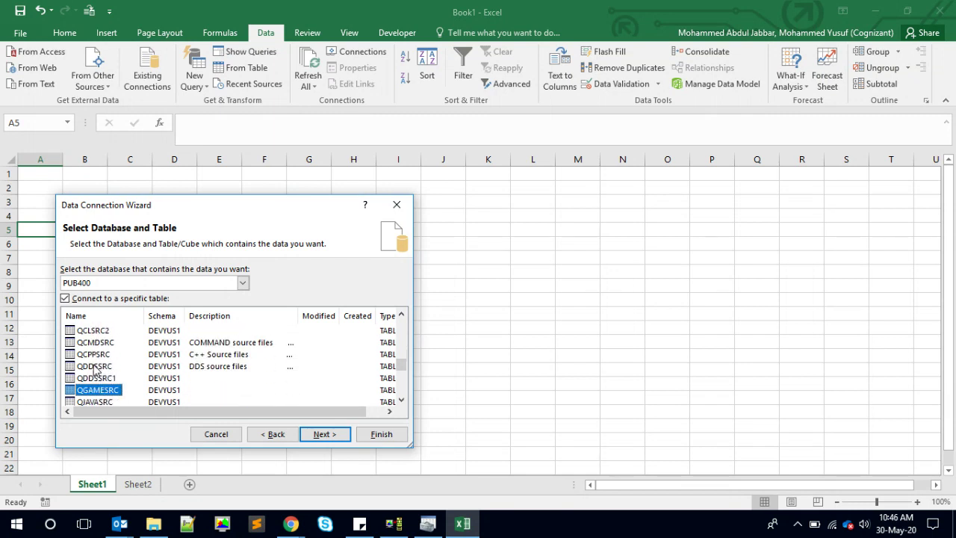
{"action": "key", "text": "Down"}
{"action": "key", "text": "Down"}
{"action": "key", "text": "Down"}
{"action": "key", "text": "Down"}
{"action": "key", "text": "Down"}
{"action": "key", "text": "Down"}
{"action": "key", "text": "Down"}
{"action": "key", "text": "Down"}
{"action": "key", "text": "Down"}
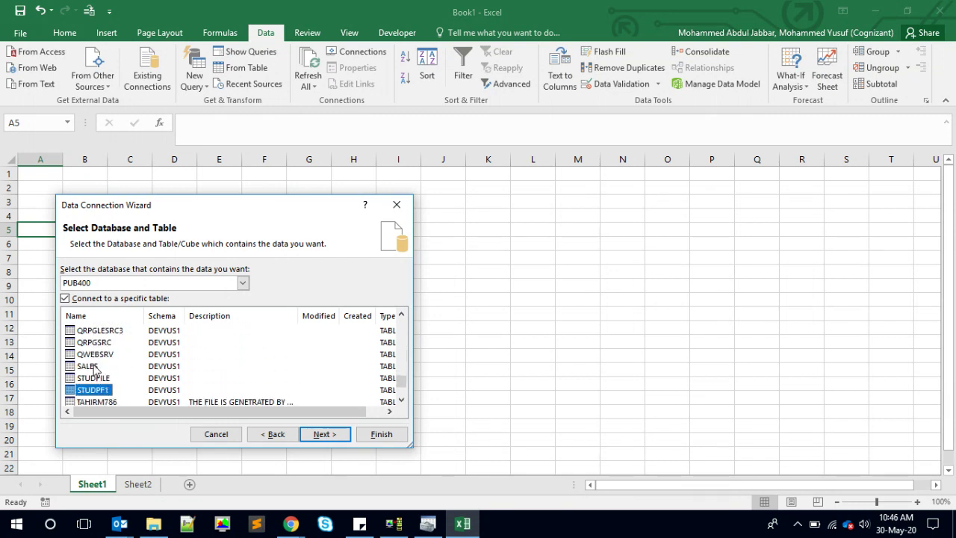
{"action": "key", "text": "Down"}
{"action": "key", "text": "Down"}
{"action": "key", "text": "Up"}
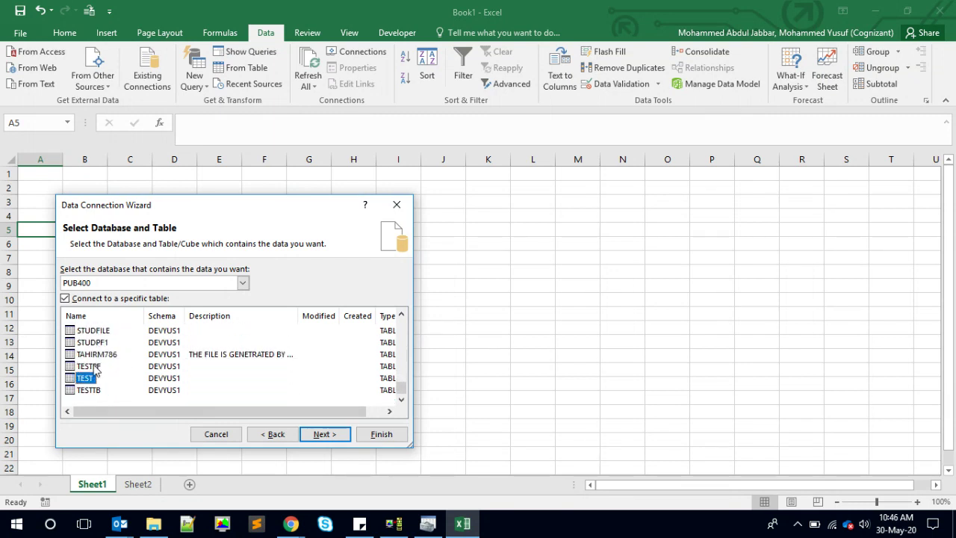
{"action": "key", "text": "Page_Up"}
{"action": "key", "text": "Page_Up"}
{"action": "key", "text": "Page_Up"}
{"action": "key", "text": "Page_Up"}
{"action": "key", "text": "Page_Up"}
{"action": "key", "text": "Page_Up"}
{"action": "key", "text": "Page_Up"}
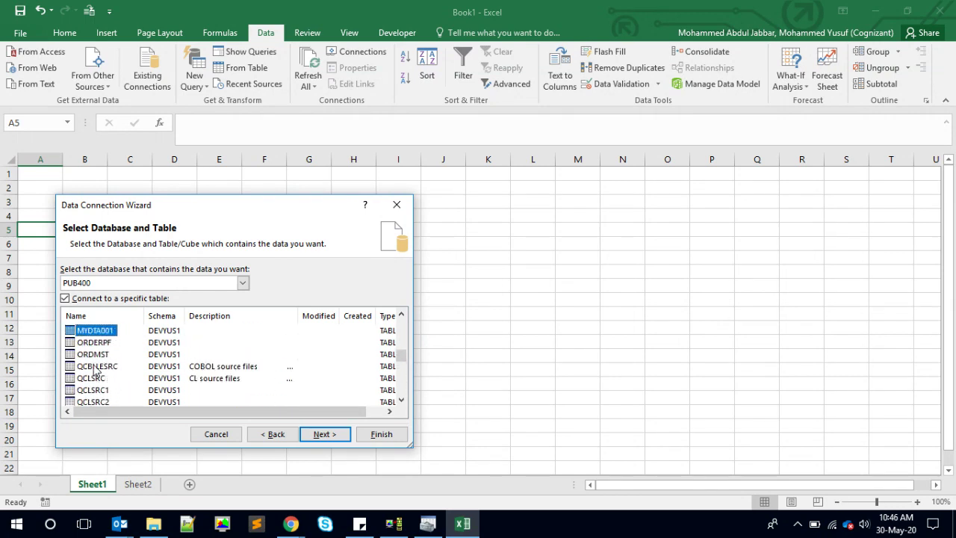
{"action": "key", "text": "Down"}
{"action": "key", "text": "Down"}
{"action": "key", "text": "Down"}
{"action": "key", "text": "Up"}
{"action": "key", "text": "Up"}
{"action": "key", "text": "Up"}
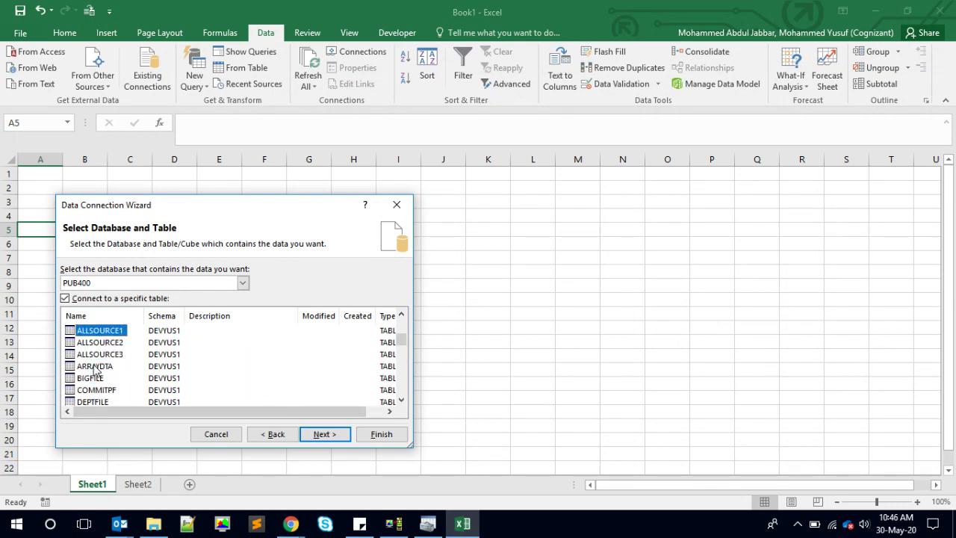
{"action": "key", "text": "Home"}
{"action": "key", "text": "Down"}
{"action": "key", "text": "Down"}
{"action": "key", "text": "Down"}
{"action": "key", "text": "Down"}
{"action": "key", "text": "Down"}
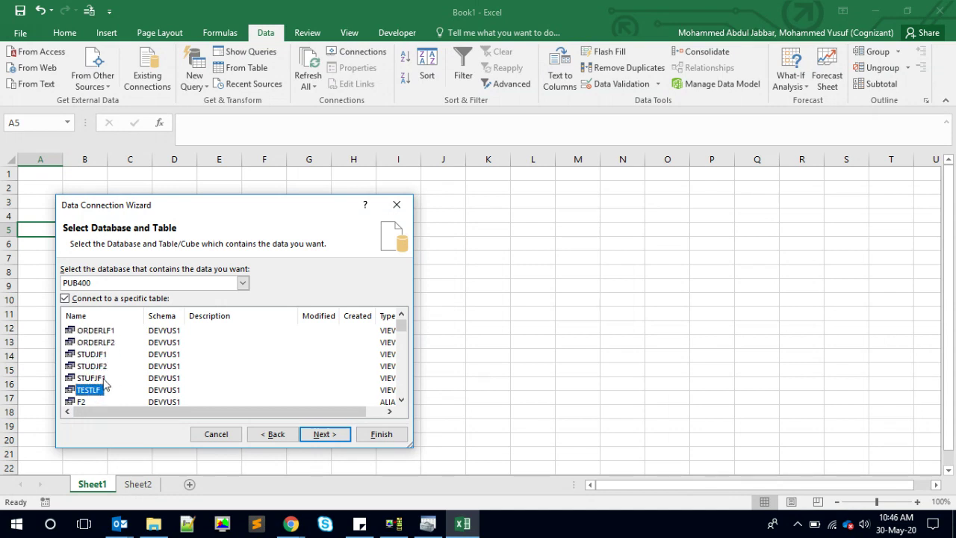
{"action": "key", "text": "Down"}
{"action": "key", "text": "Down"}
{"action": "key", "text": "Down"}
{"action": "key", "text": "Down"}
{"action": "key", "text": "Down"}
{"action": "key", "text": "Down"}
{"action": "key", "text": "Down"}
{"action": "key", "text": "Down"}
{"action": "key", "text": "Down"}
{"action": "key", "text": "Down"}
{"action": "key", "text": "Down"}
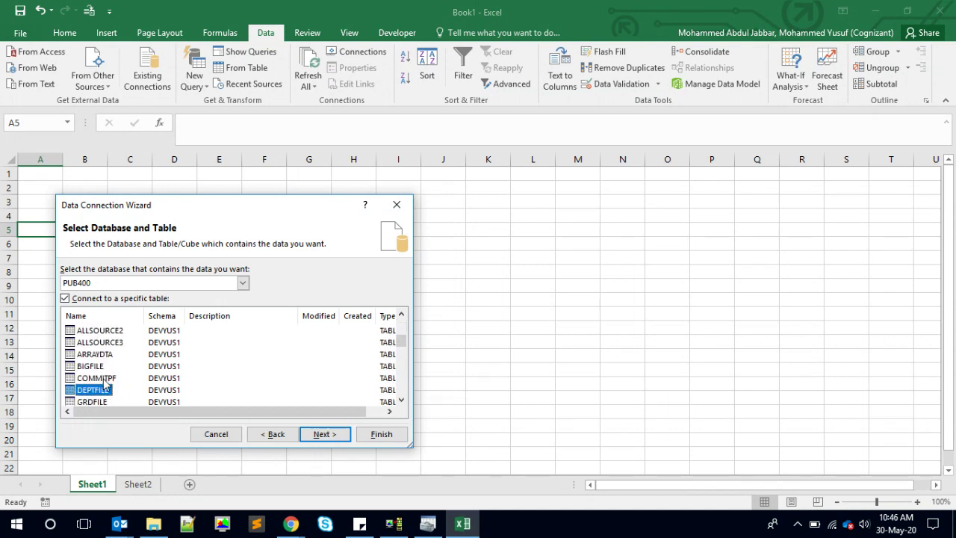
{"action": "key", "text": "Down"}
{"action": "key", "text": "Down"}
{"action": "key", "text": "Down"}
{"action": "key", "text": "Down"}
{"action": "key", "text": "Down"}
{"action": "key", "text": "Down"}
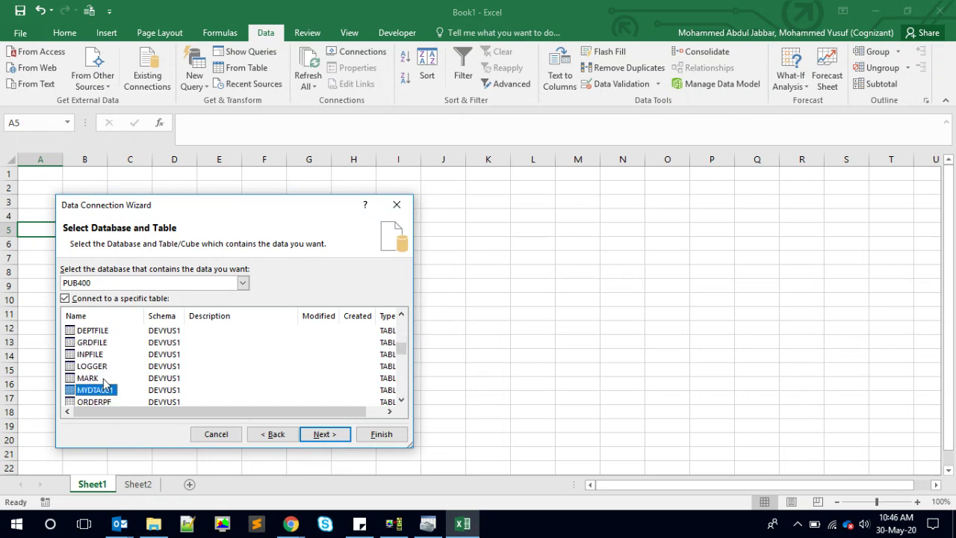
{"action": "left_click", "coordinate": [103, 380]}
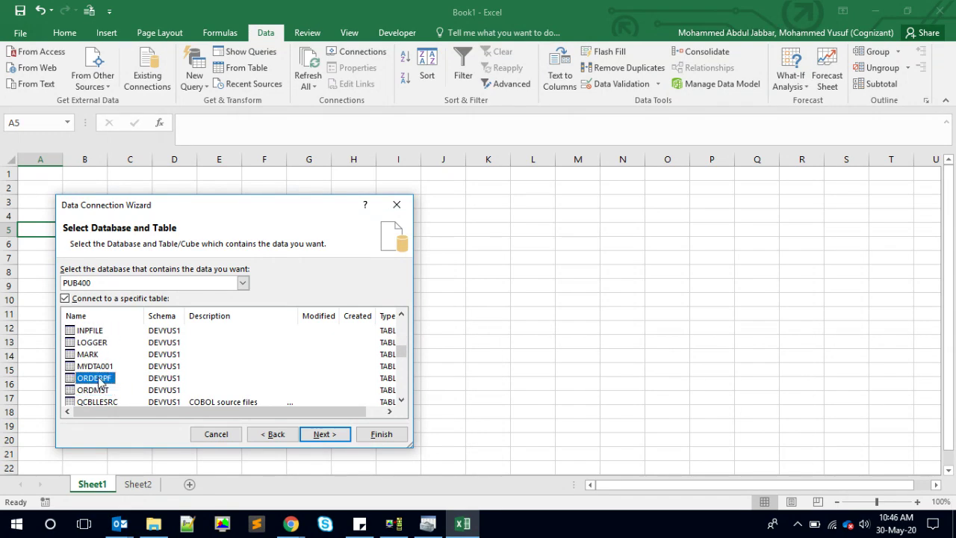
{"action": "left_click", "coordinate": [315, 435]}
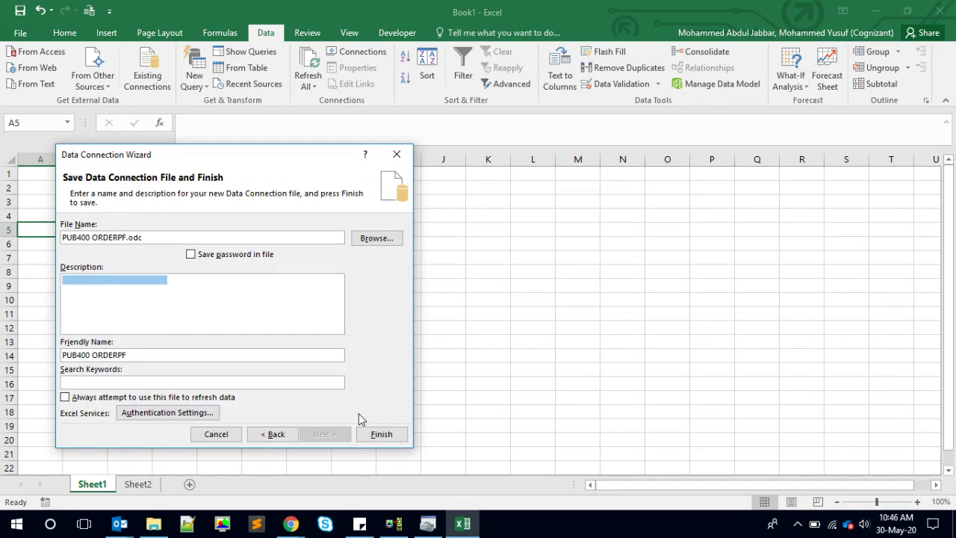
- Finish the wizard, import ORDERPF as a table at $A$5, and submit the IBM i sign-on
{"action": "left_click", "coordinate": [379, 433]}
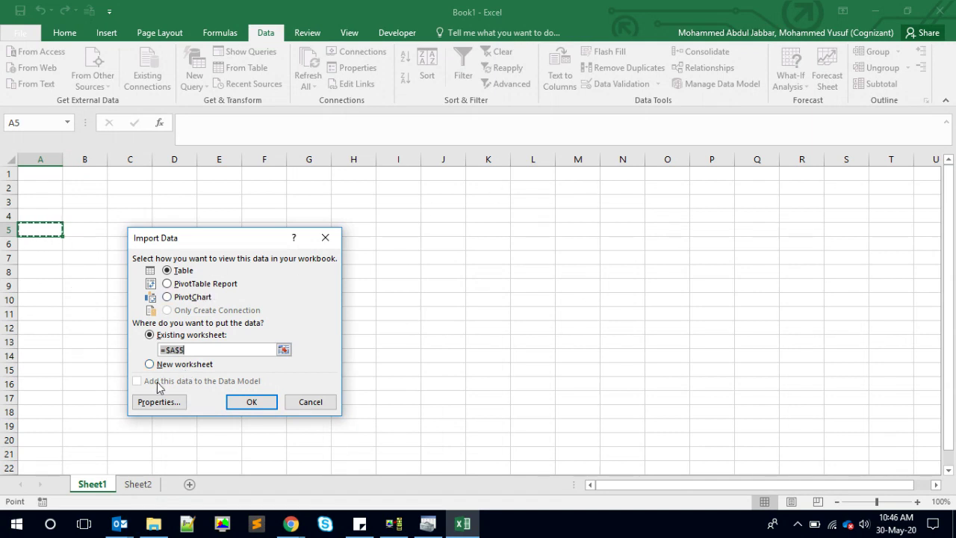
{"action": "left_click", "coordinate": [251, 402]}
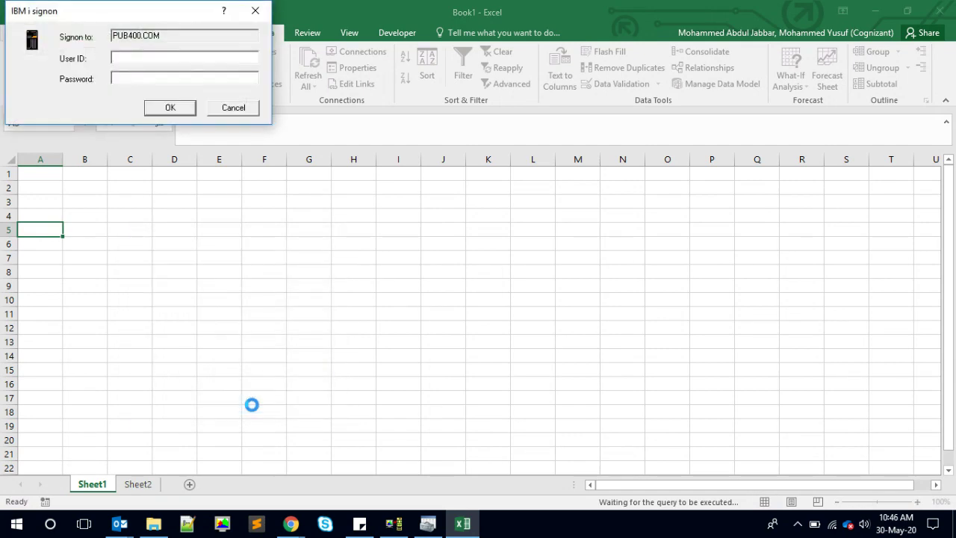
{"action": "type", "text": "DEVYUS"}
{"action": "key", "text": "Return"}
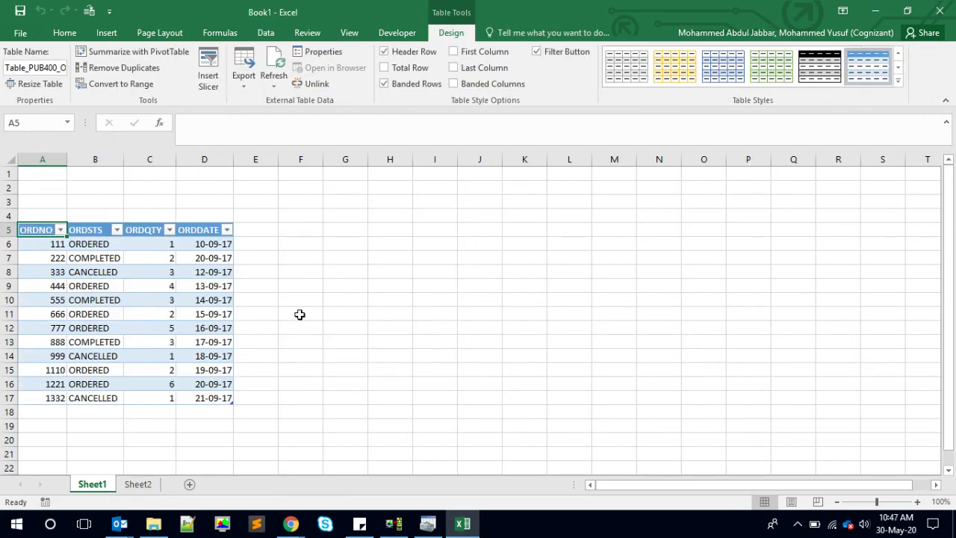
- Compare the 12 imported orders against the terminal's ORDERPF listing and select a table cell
{"action": "key", "text": "alt+Tab"}
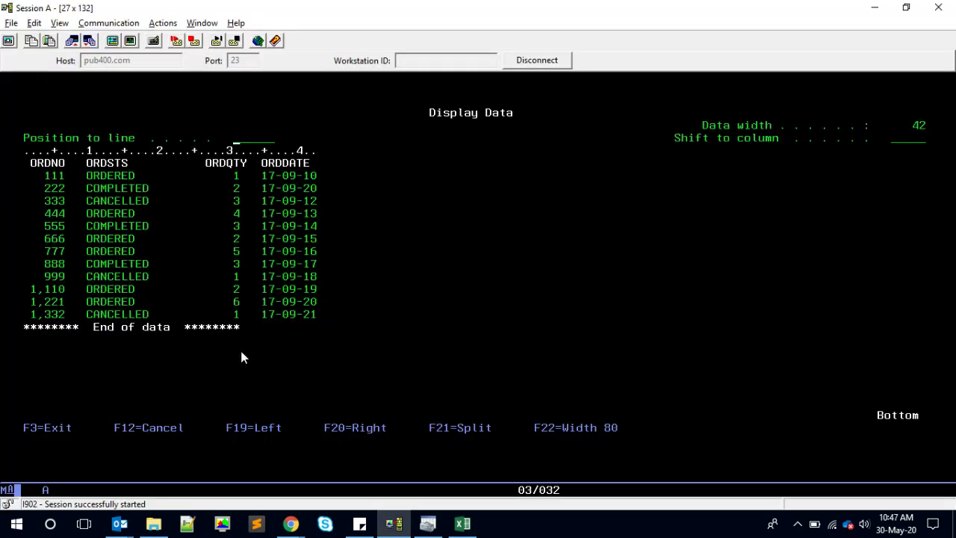
{"action": "key", "text": "alt+Tab"}
{"action": "left_click", "coordinate": [373, 321]}
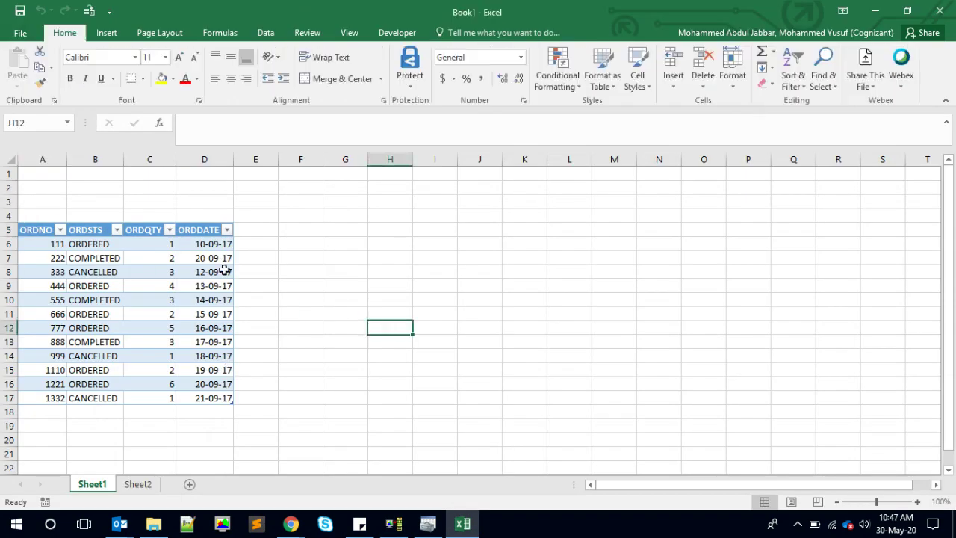
{"action": "left_click", "coordinate": [99, 236]}
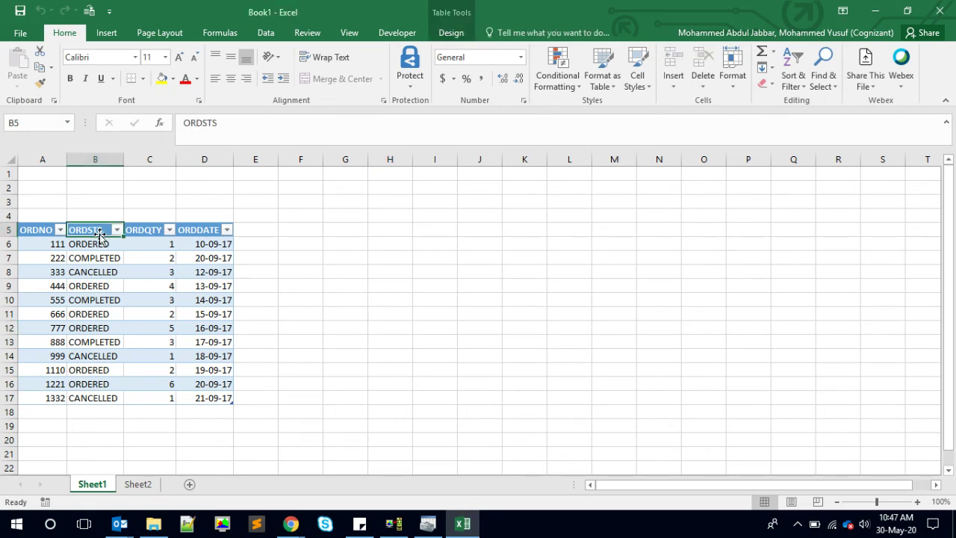
{"action": "left_click", "coordinate": [377, 247]}
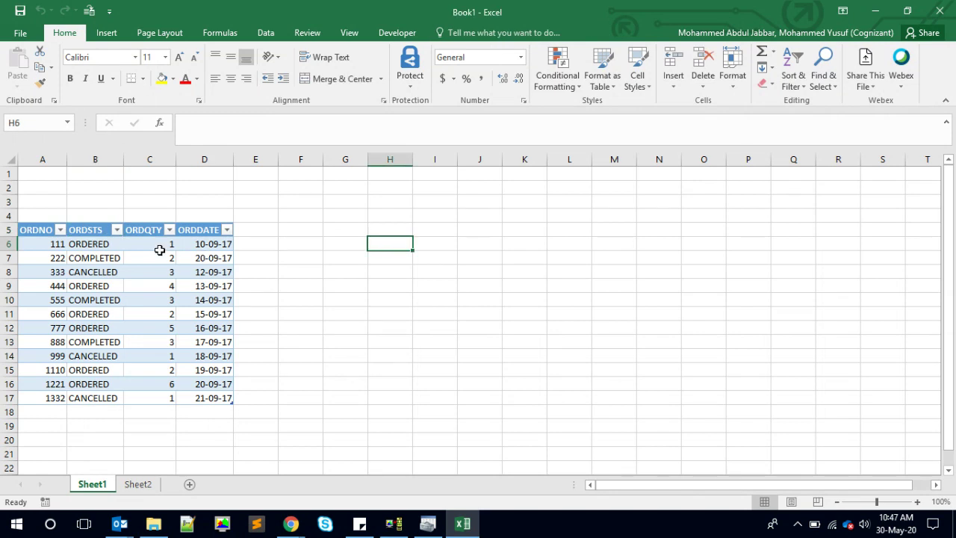
{"action": "left_click", "coordinate": [101, 233]}
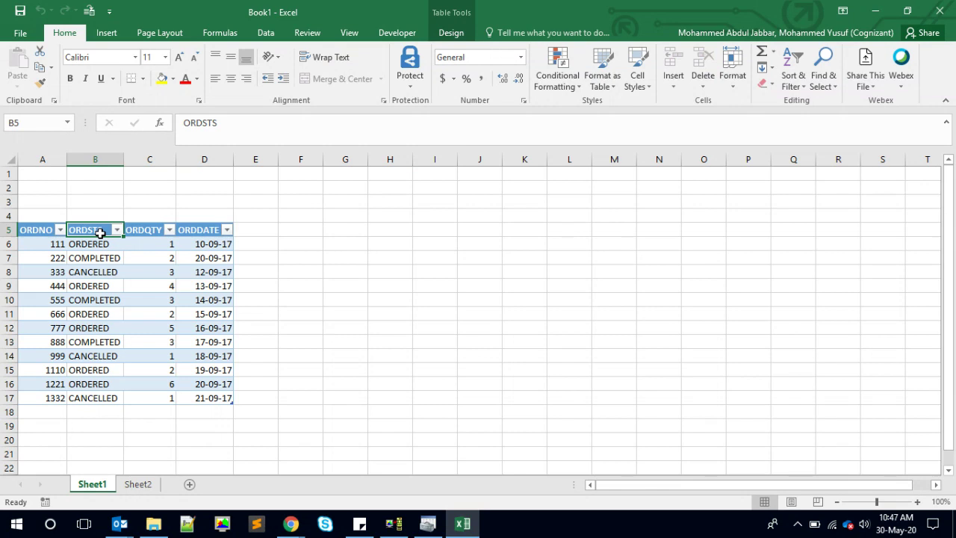
{"action": "left_click", "coordinate": [75, 256]}
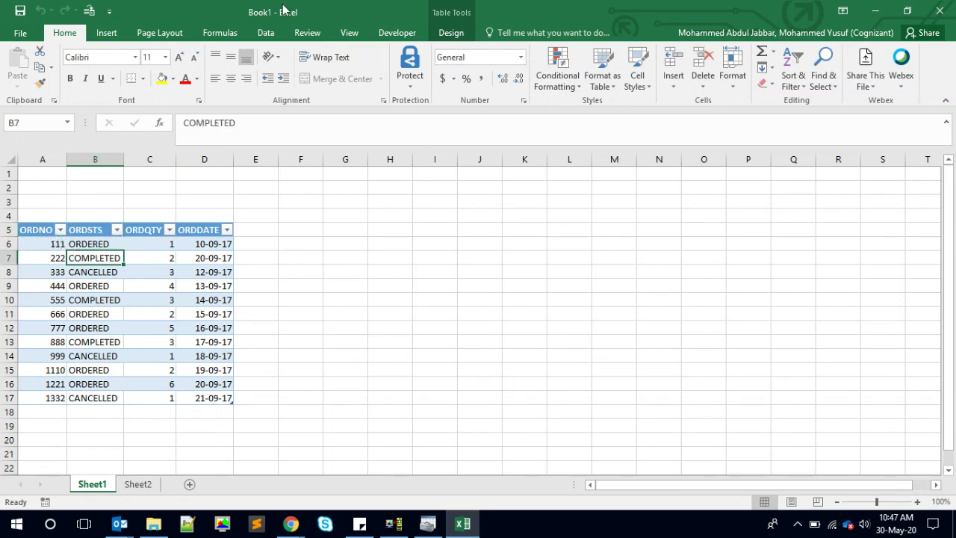
{"action": "left_click", "coordinate": [267, 32]}
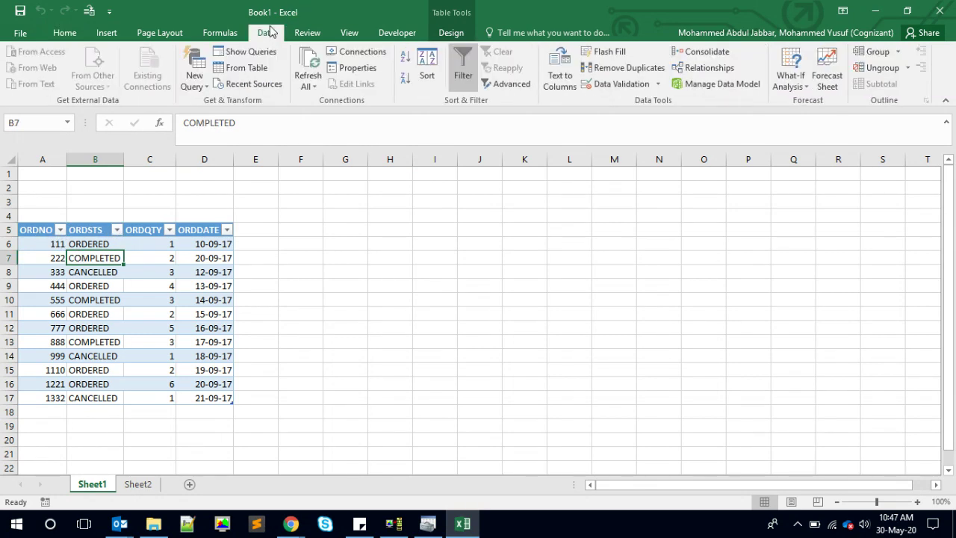
- Open the PUB400 ORDERPF connection's Definition tab showing its SELECT * FROM ORDERPF command text
{"action": "left_click", "coordinate": [366, 72]}
{"action": "left_click_drag", "start_coordinate": [268, 238], "coordinate": [531, 148]}
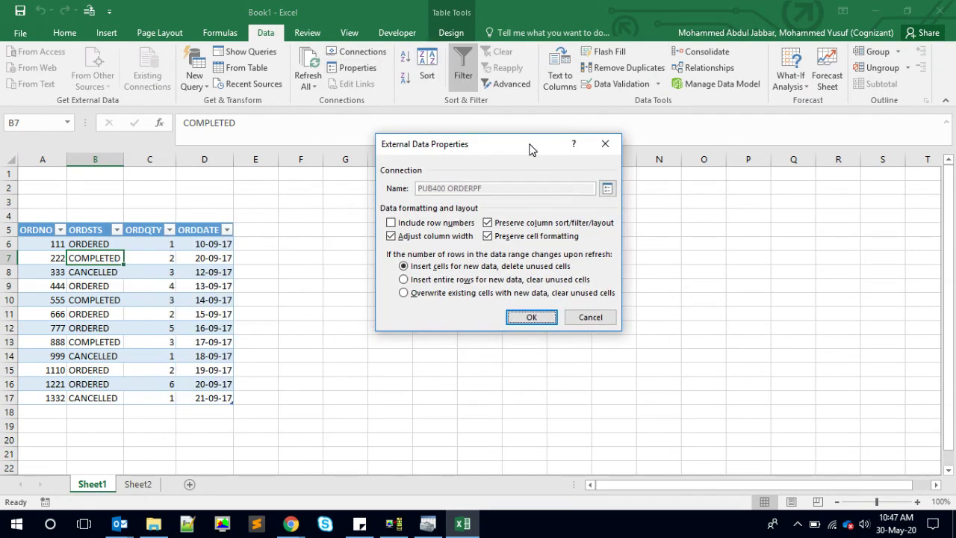
{"action": "left_click", "coordinate": [607, 188]}
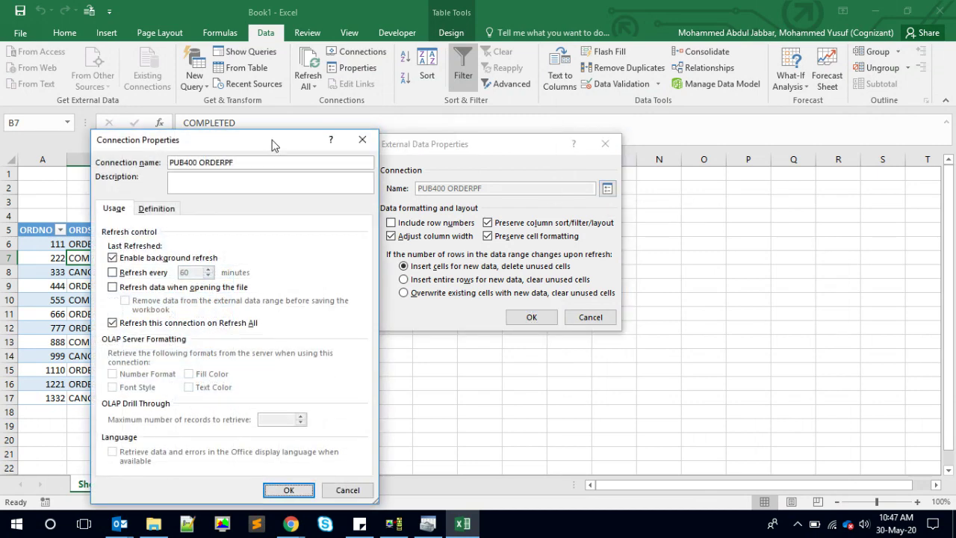
{"action": "left_click_drag", "start_coordinate": [273, 145], "coordinate": [680, 51]}
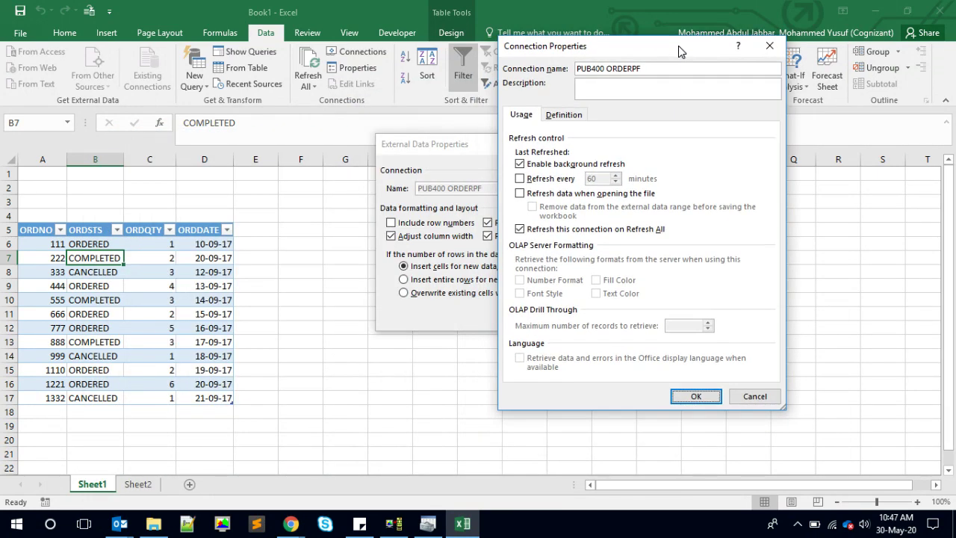
{"action": "left_click", "coordinate": [565, 116]}
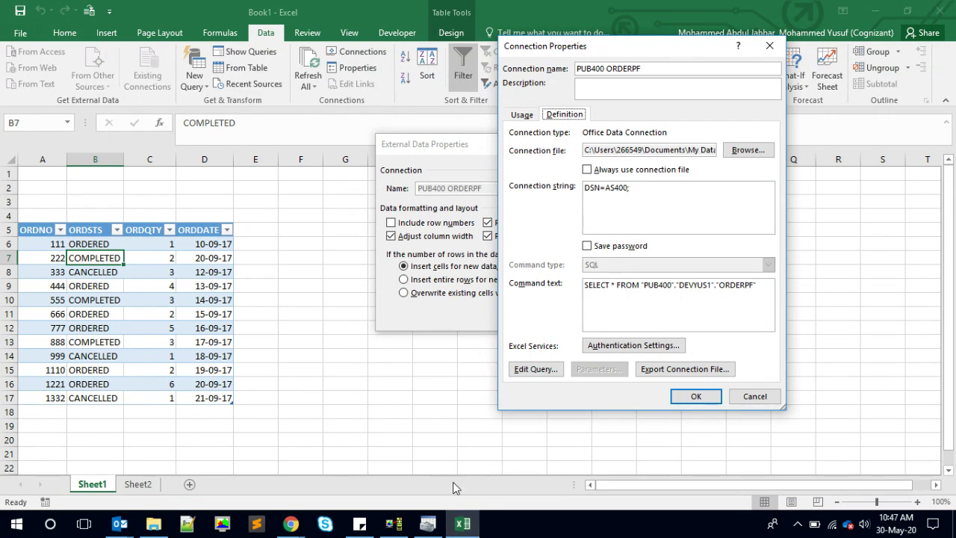
- In the terminal, change the SQL query's table to ORDMST and run it, then return to Excel
{"action": "left_click", "coordinate": [394, 524]}
{"action": "key", "text": "F3"}
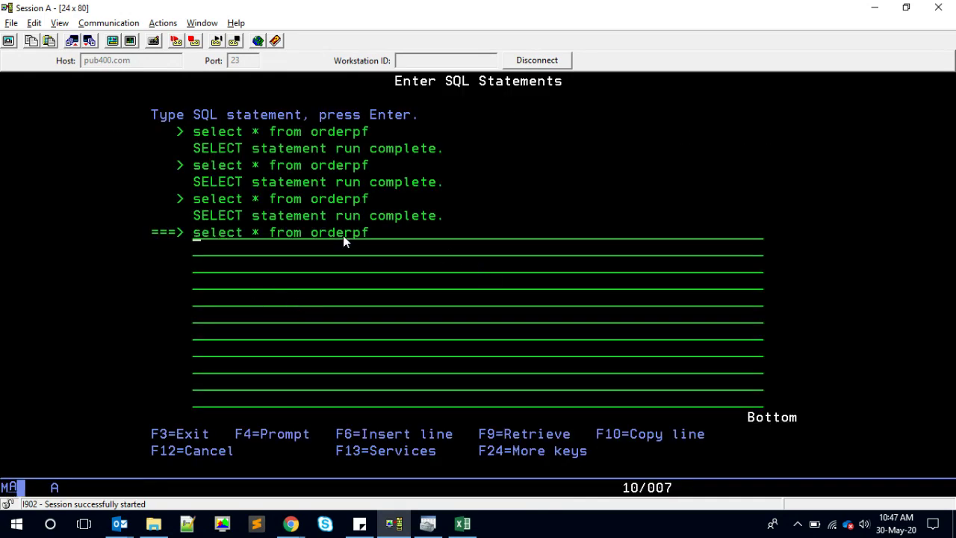
{"action": "left_click", "coordinate": [343, 235]}
{"action": "type", "text": "mst"}
{"action": "key", "text": "Return"}
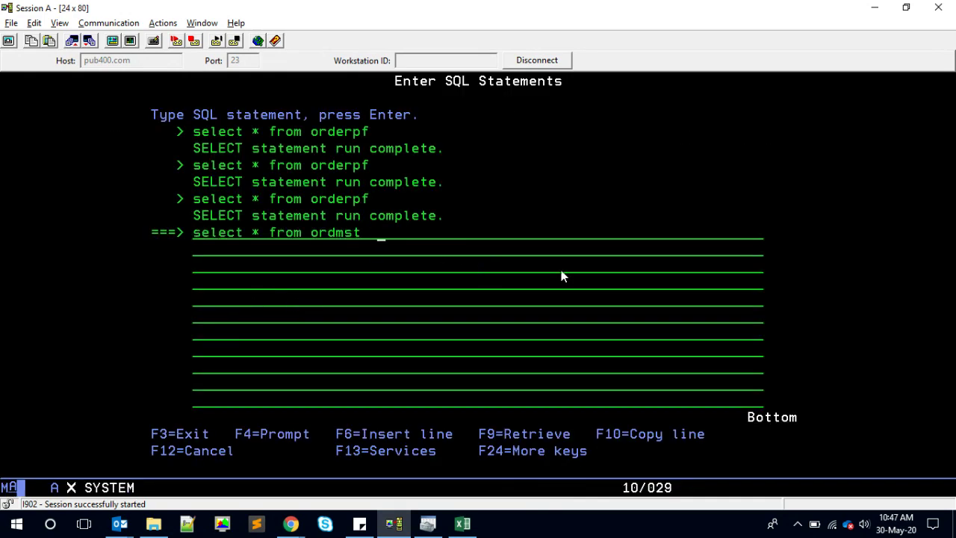
{"action": "key", "text": "alt+Tab"}
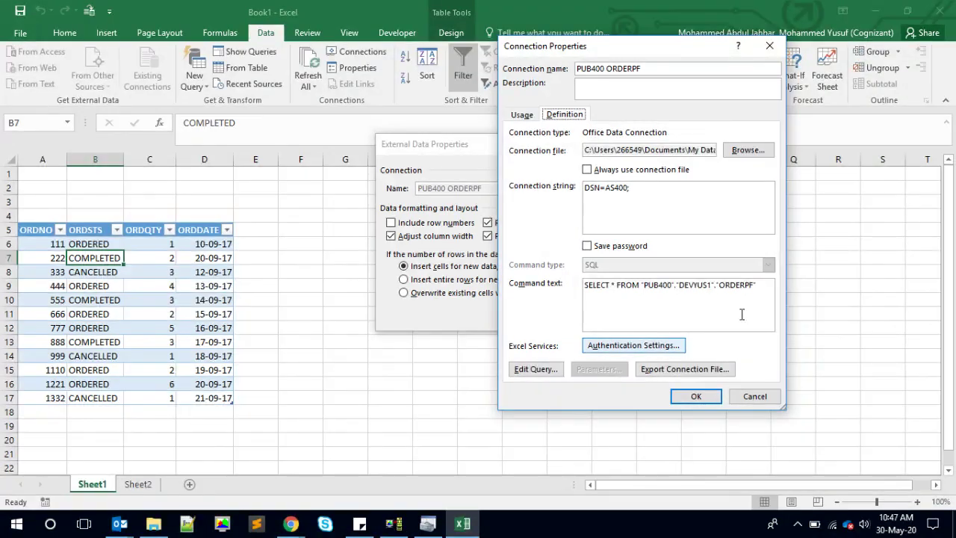
- Change the command text's table from ORDERPF to ORDMST, confirm, sign on and rerun the query
{"action": "left_click", "coordinate": [763, 290]}
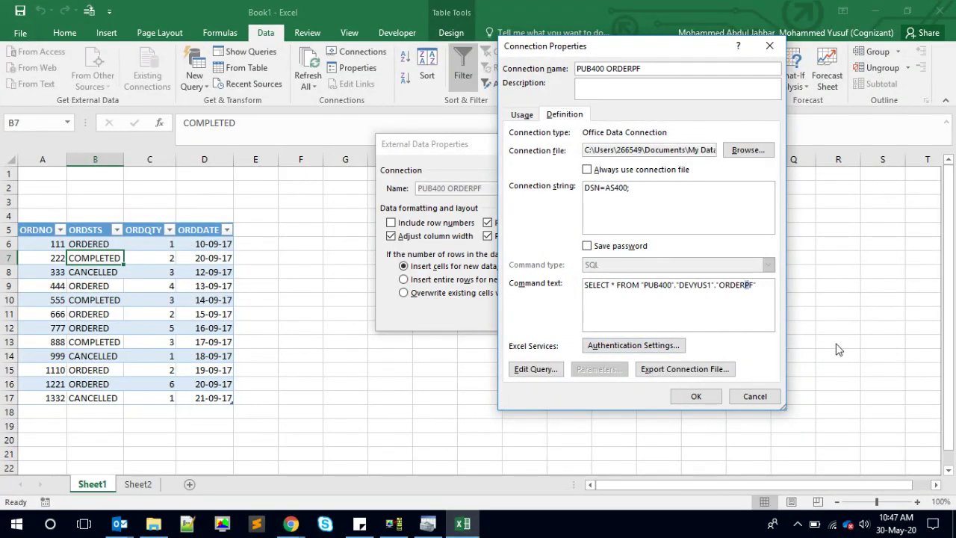
{"action": "type", "text": "MST"}
{"action": "left_click", "coordinate": [697, 395]}
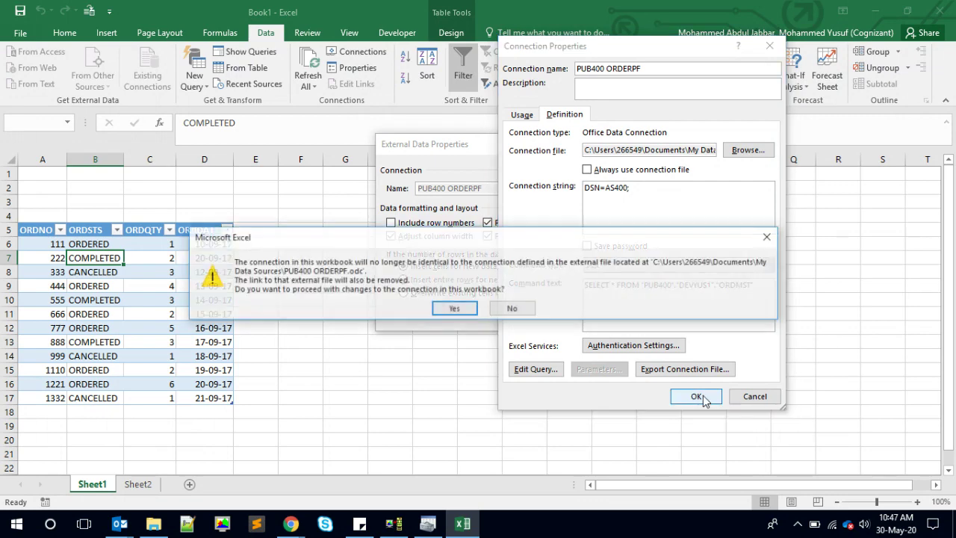
{"action": "left_click", "coordinate": [452, 310]}
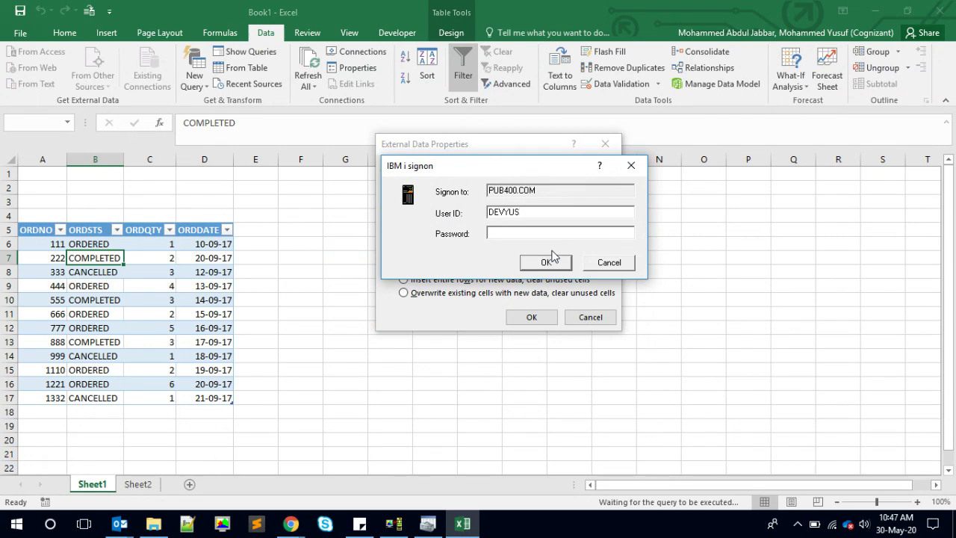
{"action": "left_click", "coordinate": [552, 256]}
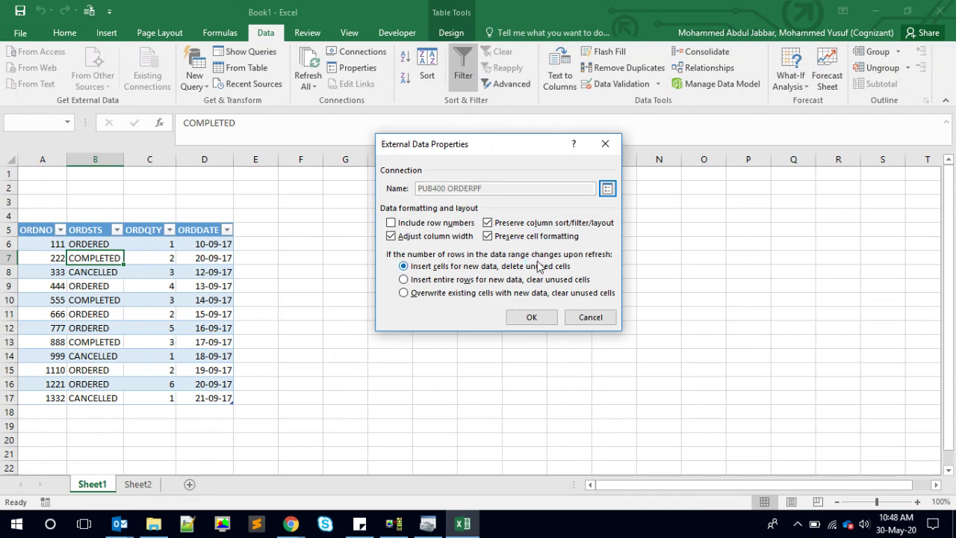
{"action": "left_click", "coordinate": [532, 318]}
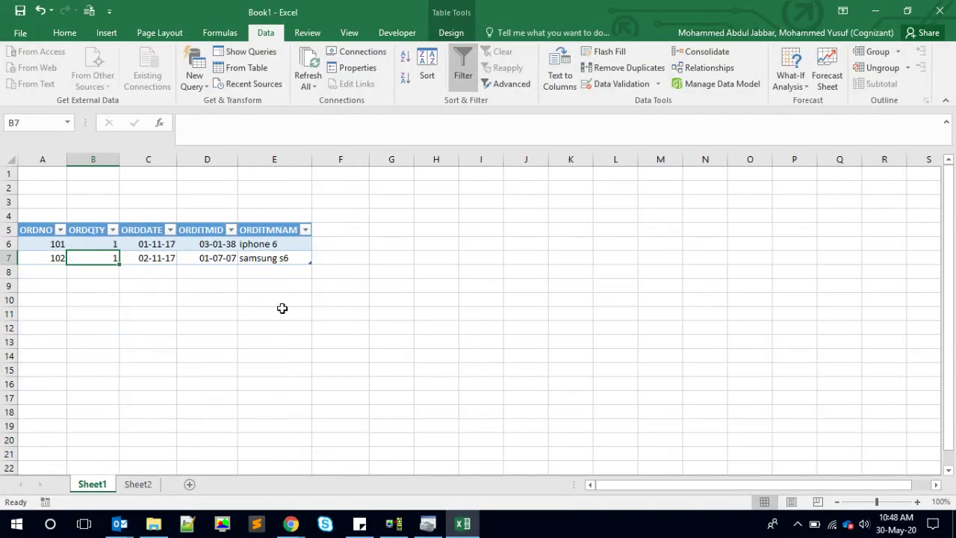
- Edit the connection's command text to read SELECT * FROM DEVYUS1.ORDERPF WHERE
{"action": "left_click", "coordinate": [221, 234]}
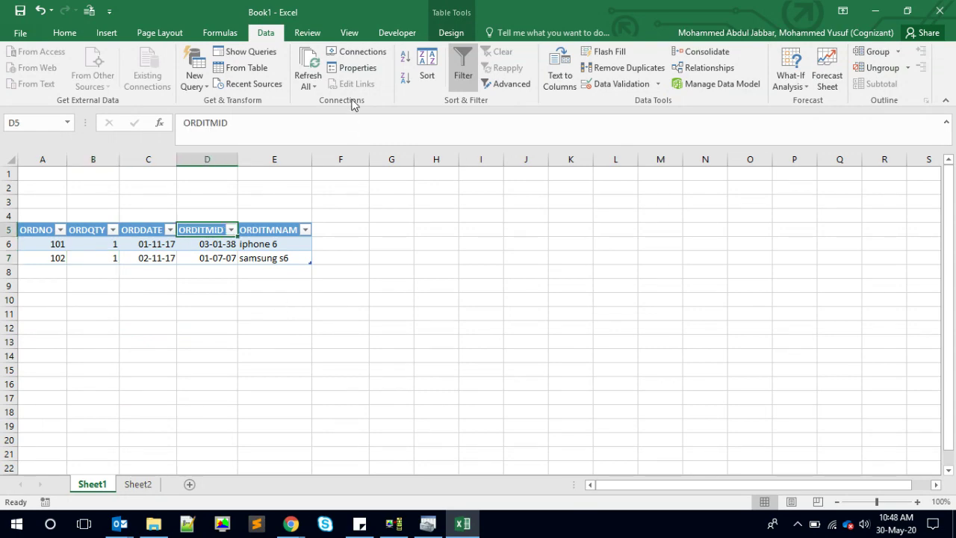
{"action": "left_click", "coordinate": [347, 70]}
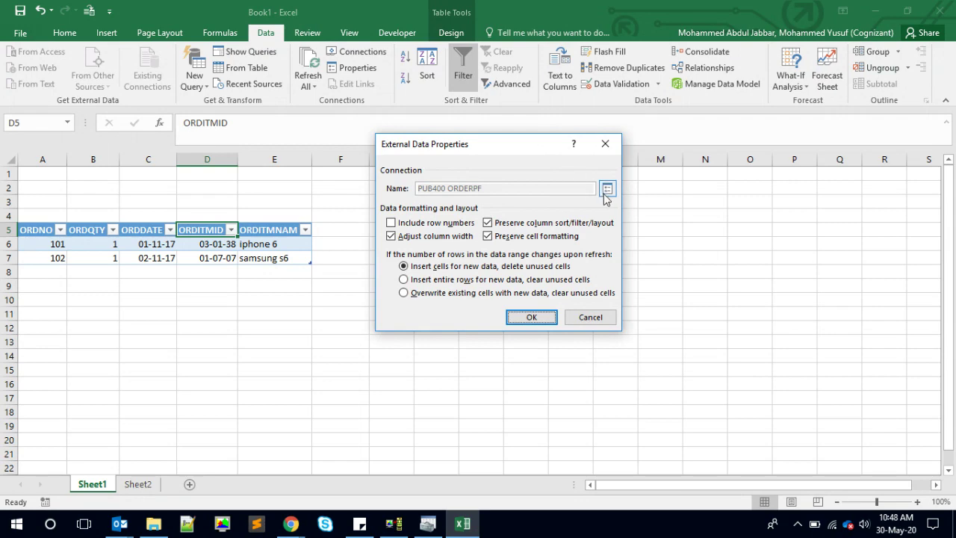
{"action": "left_click", "coordinate": [606, 188]}
{"action": "left_click", "coordinate": [411, 127]}
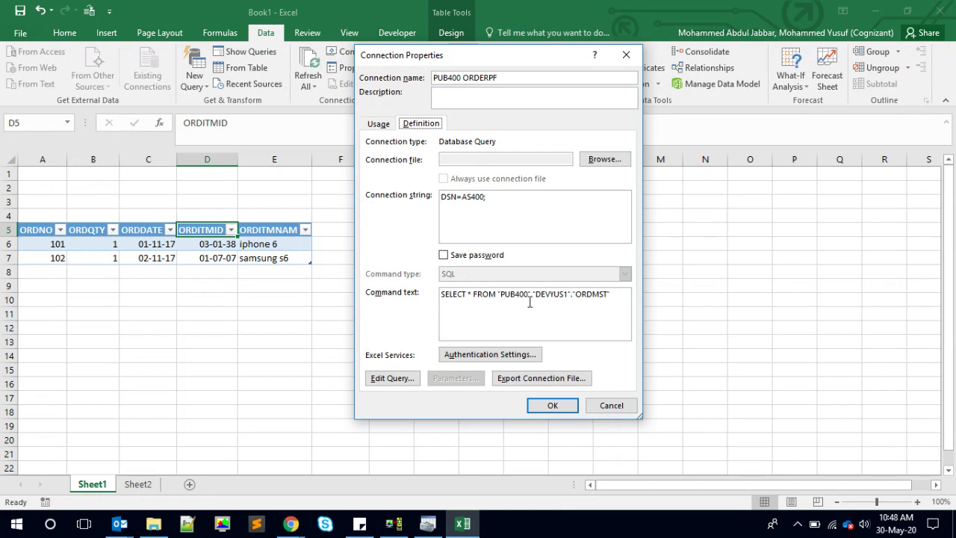
{"action": "left_click", "coordinate": [612, 298]}
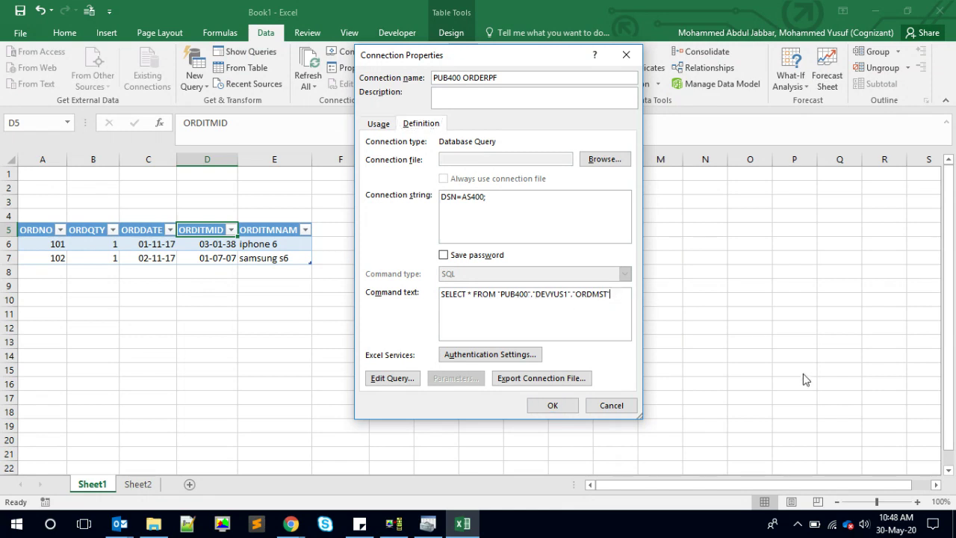
{"action": "key", "text": "BackSpace"}
{"action": "key", "text": "BackSpace"}
{"action": "key", "text": "BackSpace"}
{"action": "key", "text": "BackSpace"}
{"action": "key", "text": "BackSpace"}
{"action": "key", "text": "BackSpace"}
{"action": "key", "text": "BackSpace"}
{"action": "key", "text": "BackSpace"}
{"action": "key", "text": "BackSpace"}
{"action": "key", "text": "BackSpace"}
{"action": "key", "text": "BackSpace"}
{"action": "key", "text": "BackSpace"}
{"action": "key", "text": "BackSpace"}
{"action": "key", "text": "BackSpace"}
{"action": "key", "text": "BackSpace"}
{"action": "key", "text": "BackSpace"}
{"action": "key", "text": "BackSpace"}
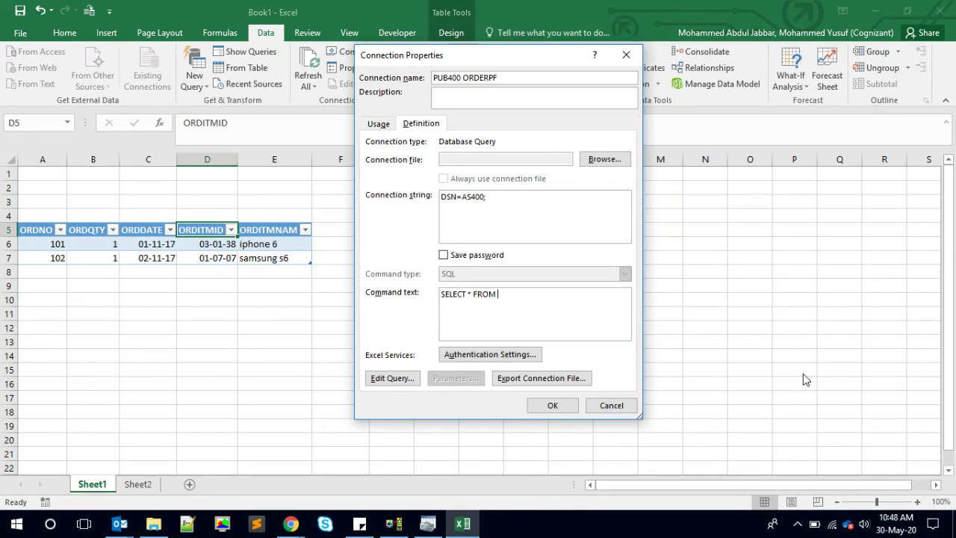
{"action": "type", "text": "EVYUS1"}
{"action": "type", "text": ".ORDERPF WHERE"}
- In the 5250 session, recall and rerun select * from orderpf to list its rows
{"action": "key", "text": "alt+Tab"}
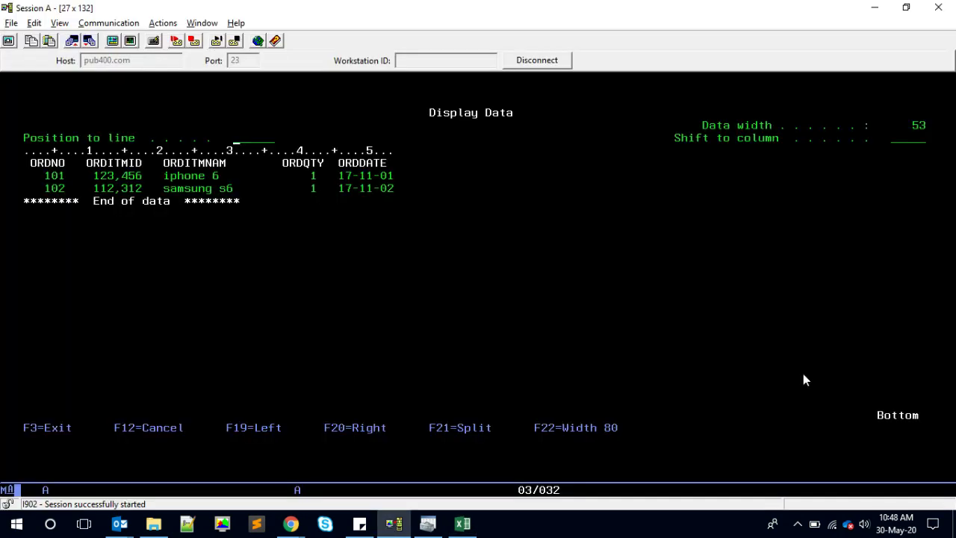
{"action": "key", "text": "F3"}
{"action": "key", "text": "F9"}
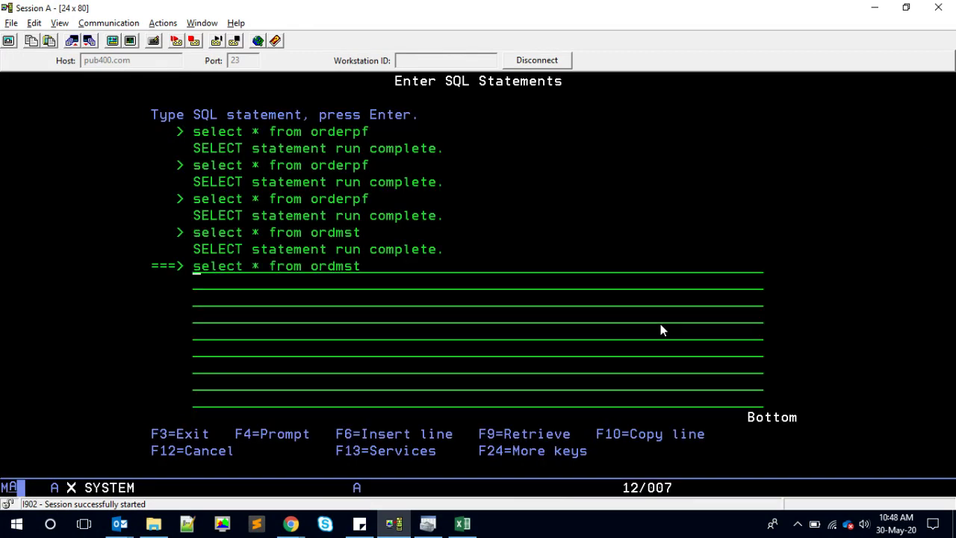
{"action": "key", "text": "F9"}
{"action": "key", "text": "Return"}
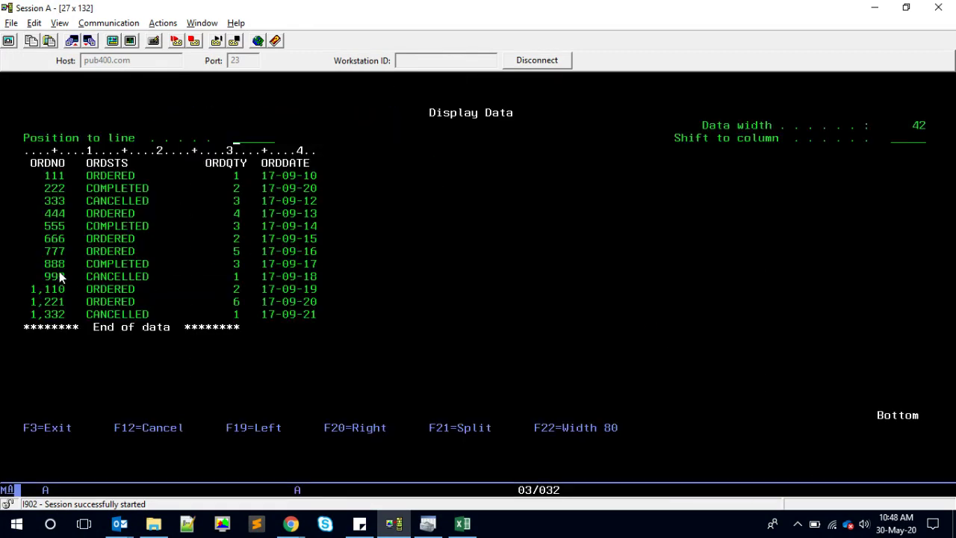
- Complete Excel's command text filter with ORDNO = 999
{"action": "key", "text": "alt+Tab"}
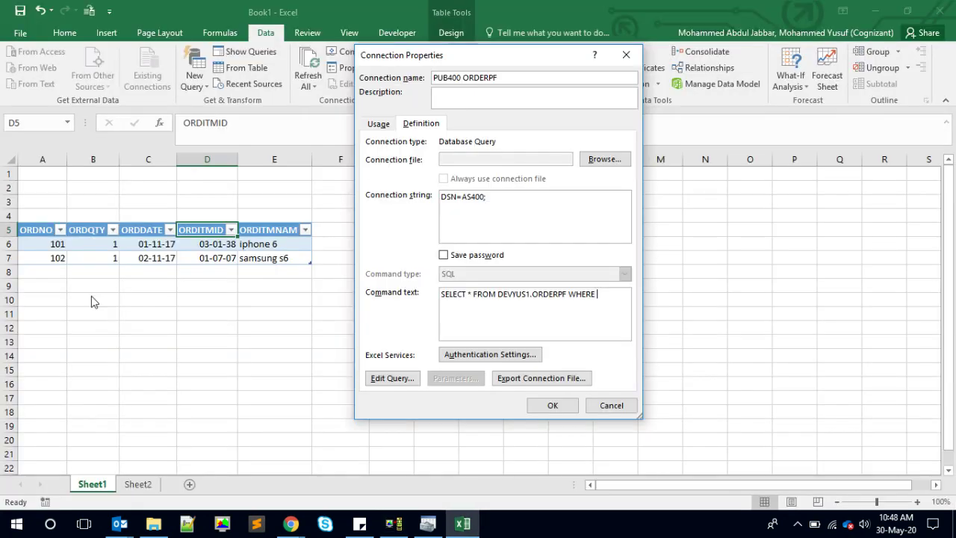
{"action": "key", "text": "alt+Tab"}
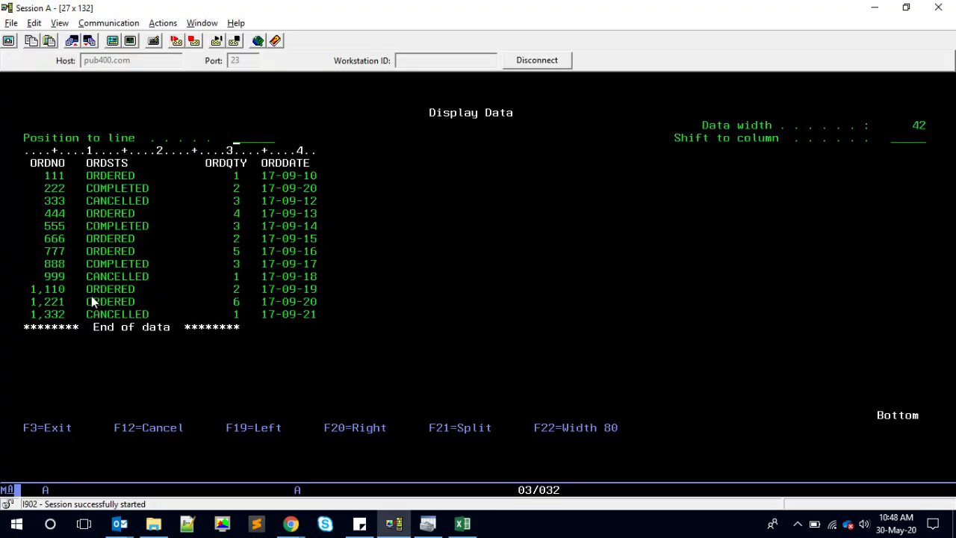
{"action": "key", "text": "alt+Tab"}
{"action": "type", "text": "ORDNO = 999"}
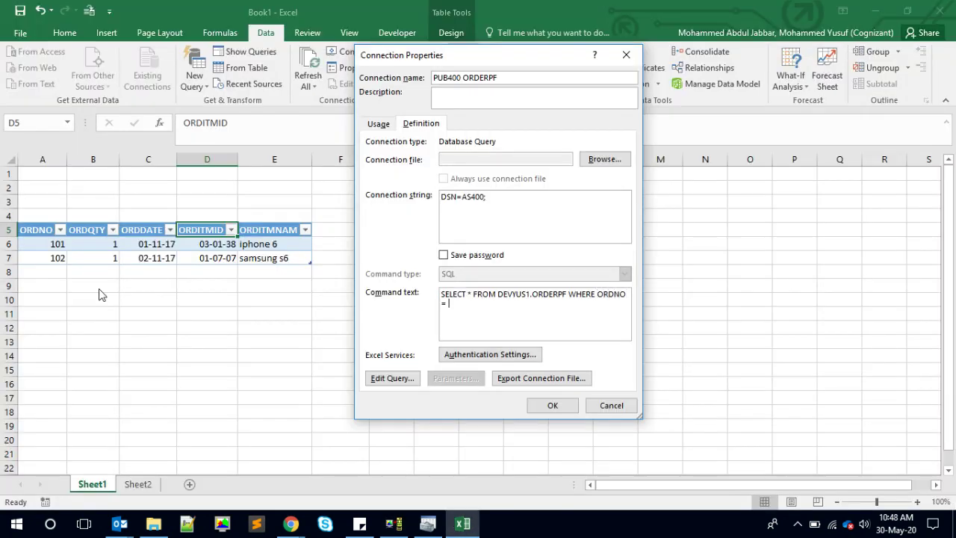
- Apply the filtered command text and sign on to IBM i with the user ID and password
{"action": "left_click", "coordinate": [553, 405]}
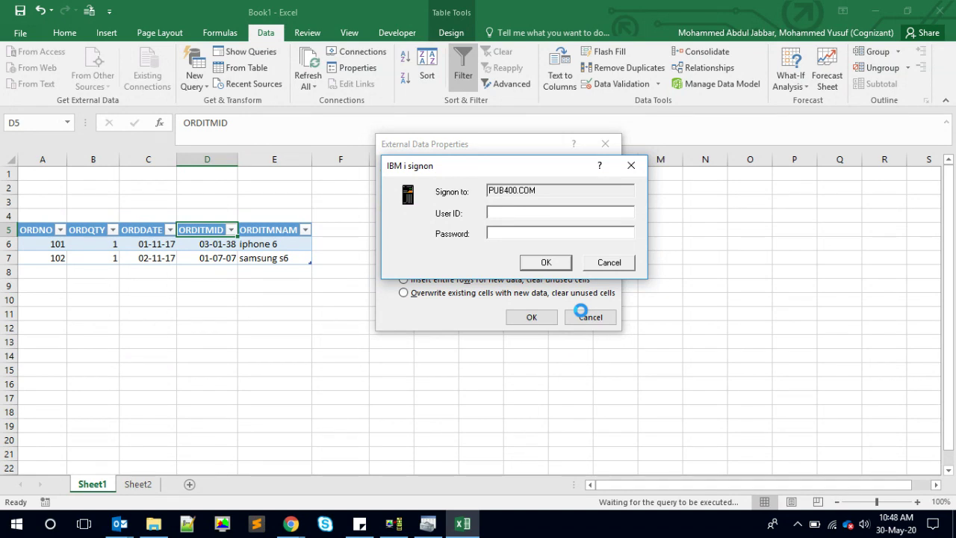
{"action": "type", "text": "DEVYUS"}
{"action": "key", "text": "super+r"}
{"action": "type", "text": "SS"}
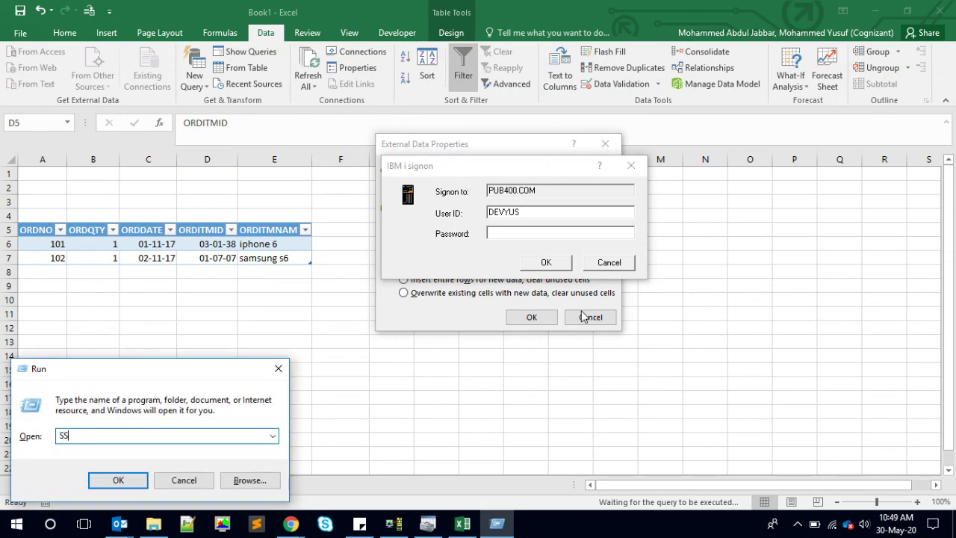
{"action": "key", "text": "BackSpace"}
{"action": "key", "text": "BackSpace"}
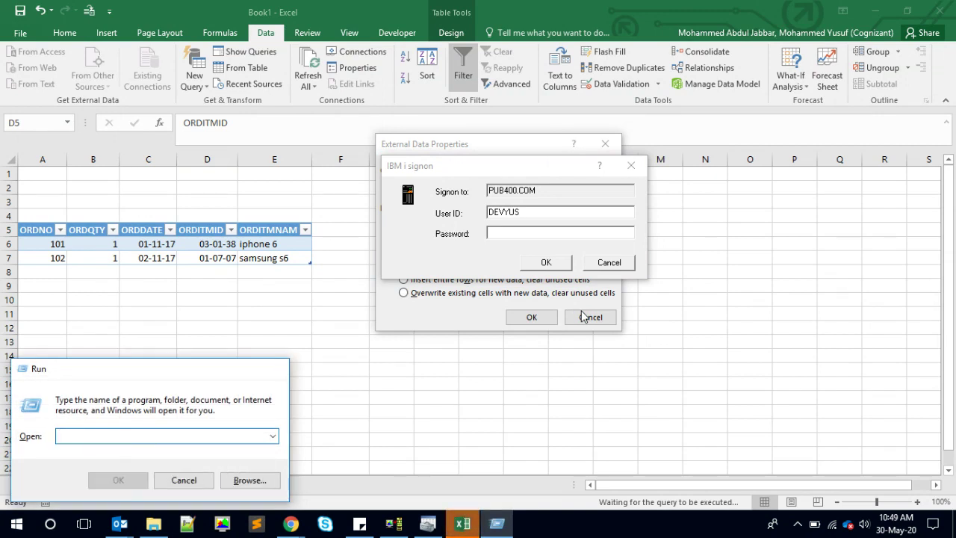
{"action": "key", "text": "Escape"}
{"action": "left_click", "coordinate": [582, 234]}
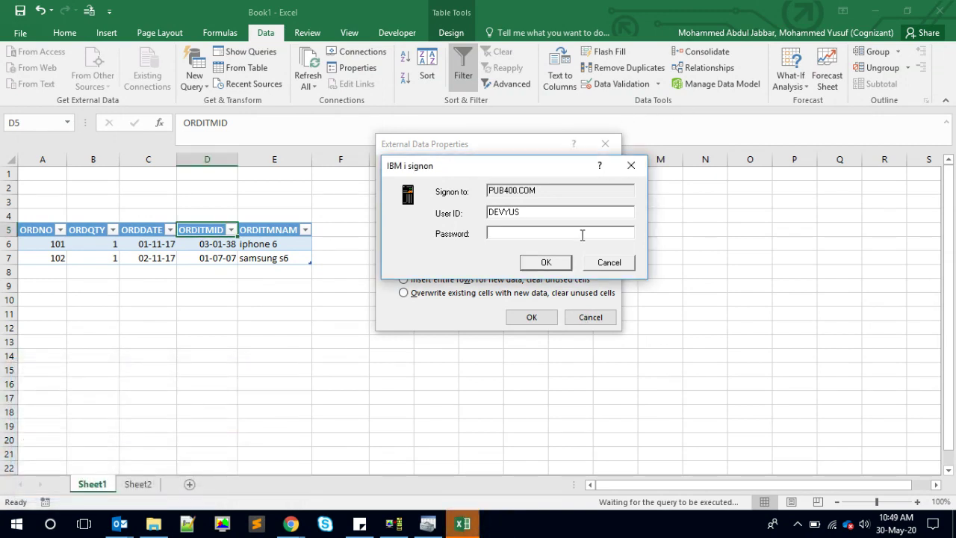
{"action": "type", "text": "*********"}
{"action": "key", "text": "Return"}
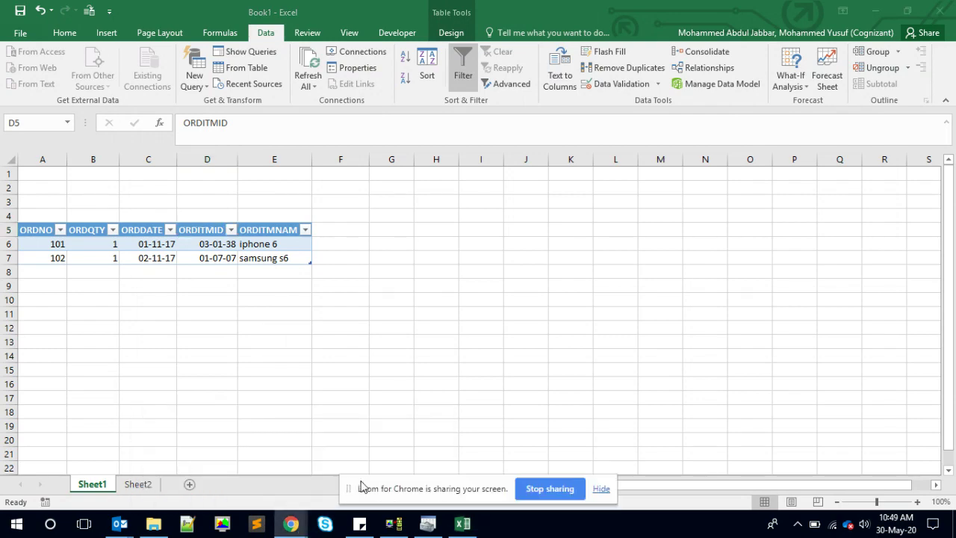
- Confirm External Data Properties so the table refreshes to order 999's CANCELLED row
{"action": "left_click", "coordinate": [249, 497]}
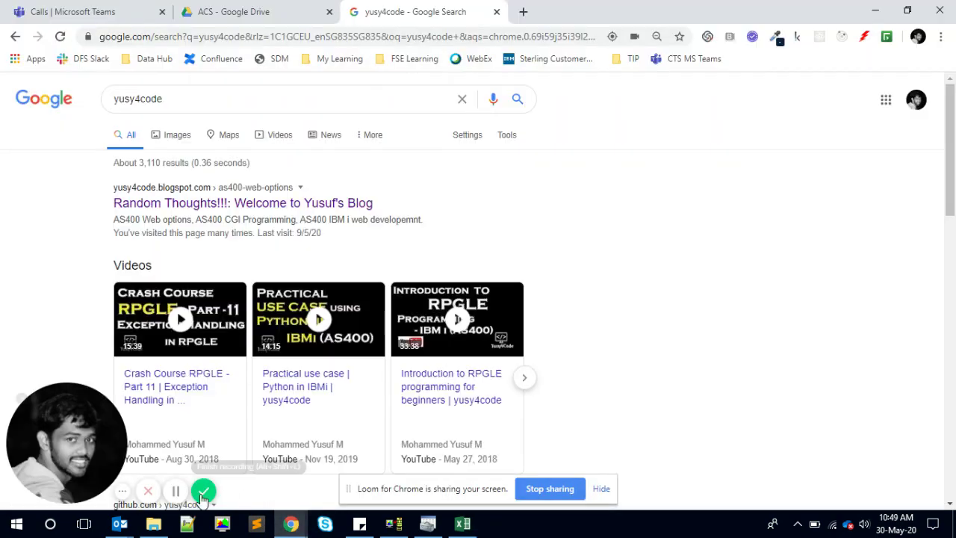
{"action": "left_click", "coordinate": [176, 492]}
{"action": "left_click", "coordinate": [307, 420]}
{"action": "left_click", "coordinate": [461, 532]}
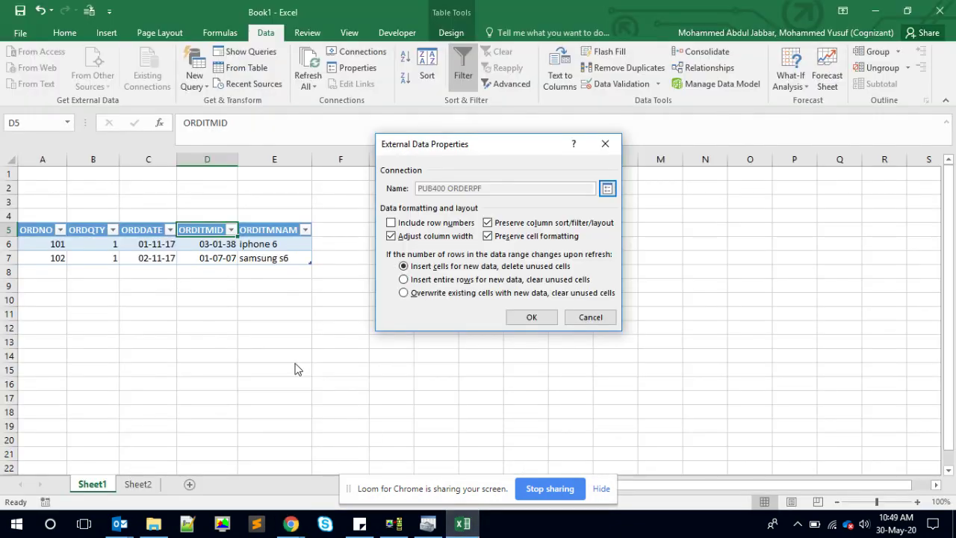
{"action": "left_click", "coordinate": [538, 317]}
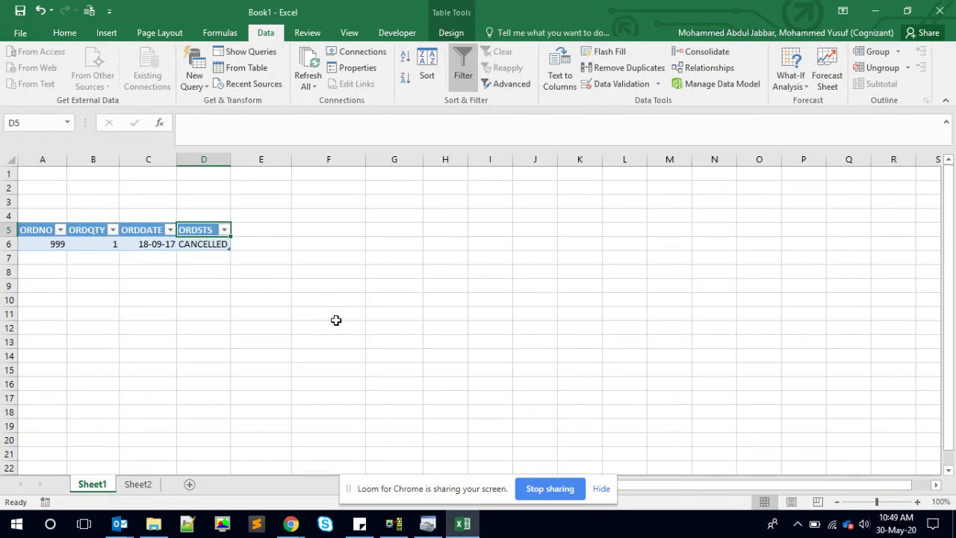
- Enter the label 'ORDER Number' in D2 and autofit column D to fit it
{"action": "left_click", "coordinate": [328, 301]}
{"action": "left_click", "coordinate": [212, 189]}
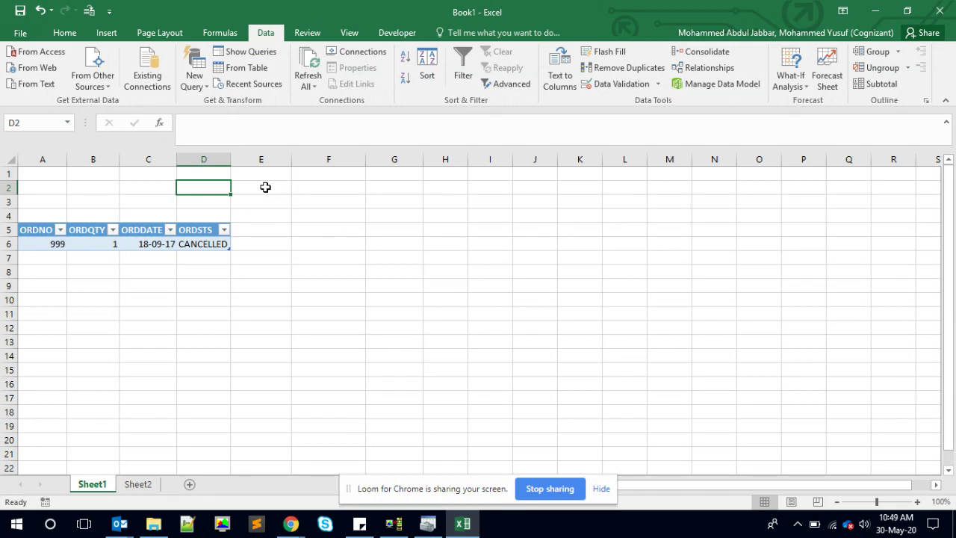
{"action": "type", "text": "ORDER "}
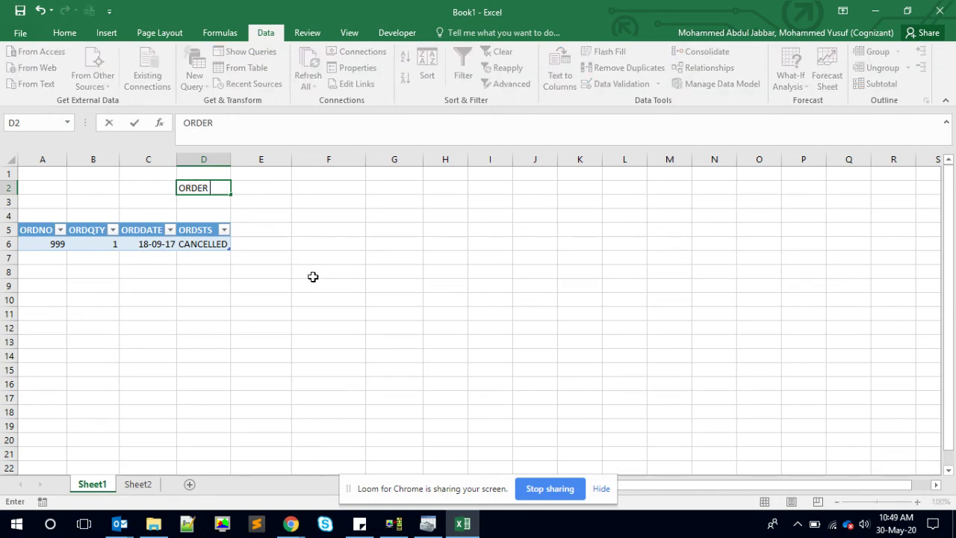
{"action": "type", "text": "Number"}
{"action": "key", "text": "Return"}
{"action": "key", "text": "Up"}
{"action": "key", "text": "Right"}
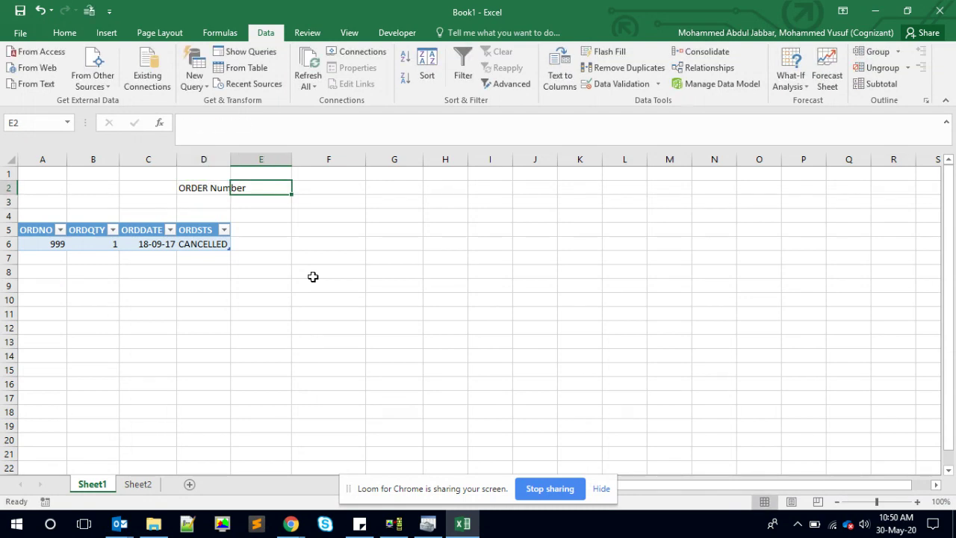
{"action": "double_click", "coordinate": [231, 157]}
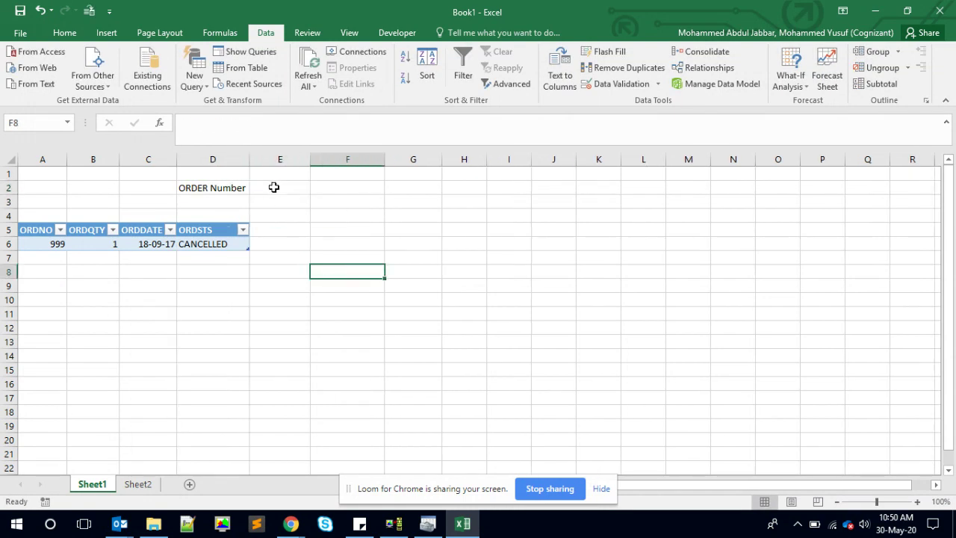
{"action": "left_click", "coordinate": [215, 244]}
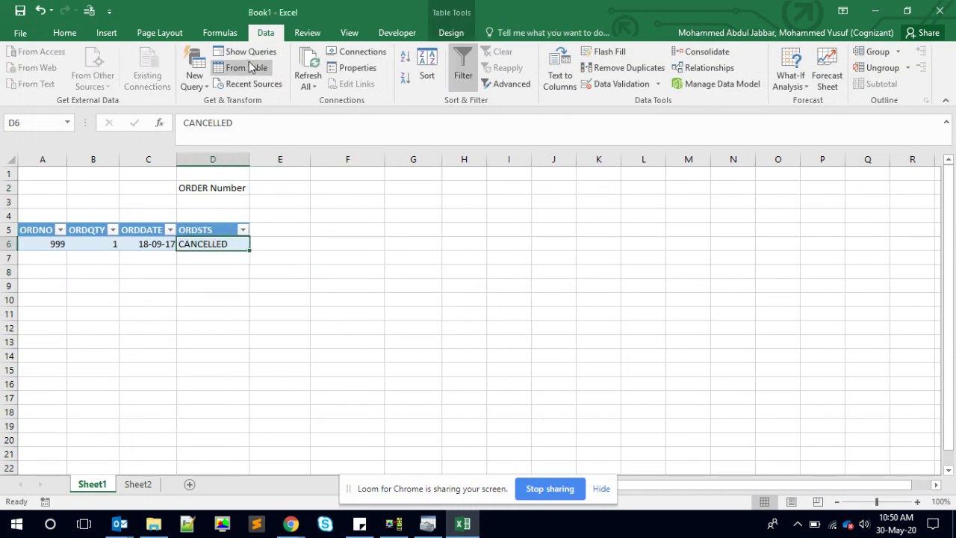
- Remove the stored password from the ORDERPF connection string
{"action": "left_click", "coordinate": [354, 54]}
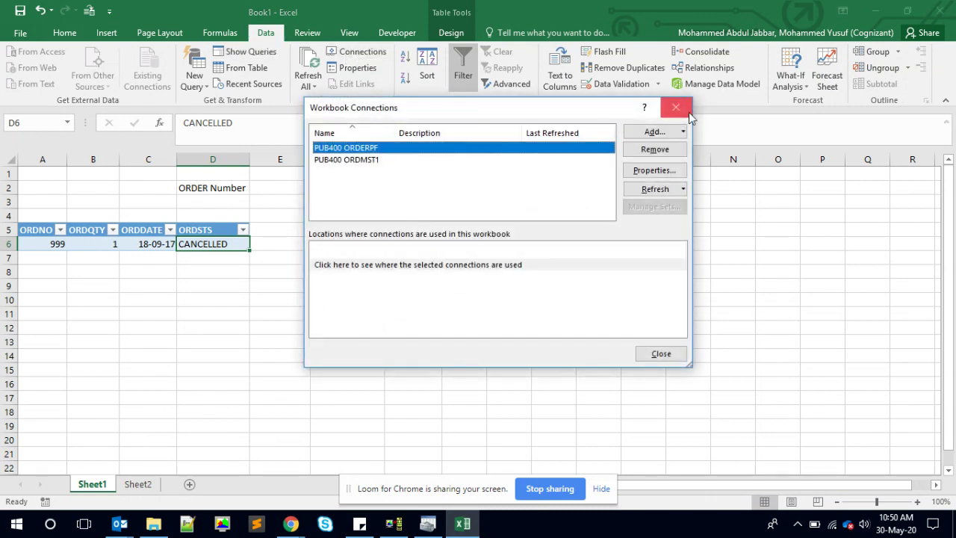
{"action": "left_click", "coordinate": [677, 107]}
{"action": "left_click", "coordinate": [358, 68]}
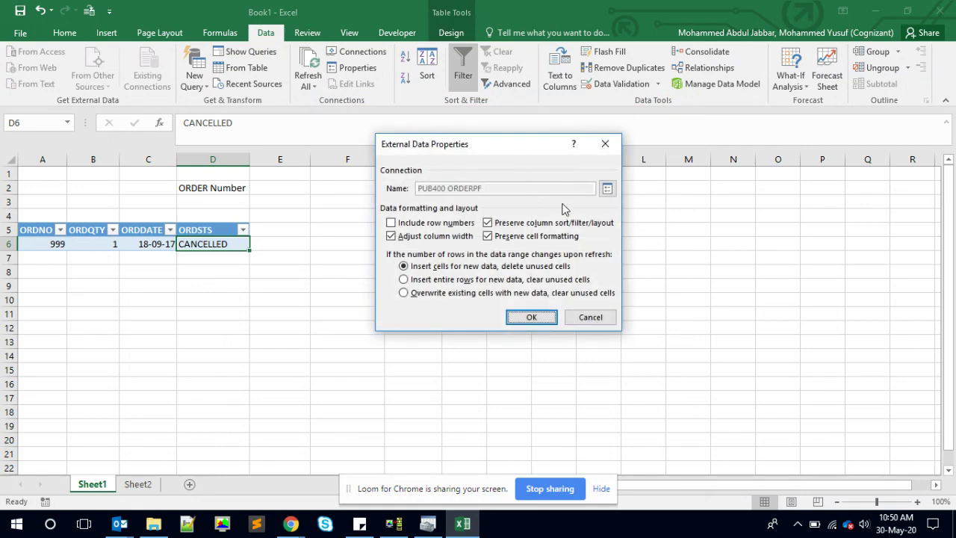
{"action": "left_click", "coordinate": [603, 192]}
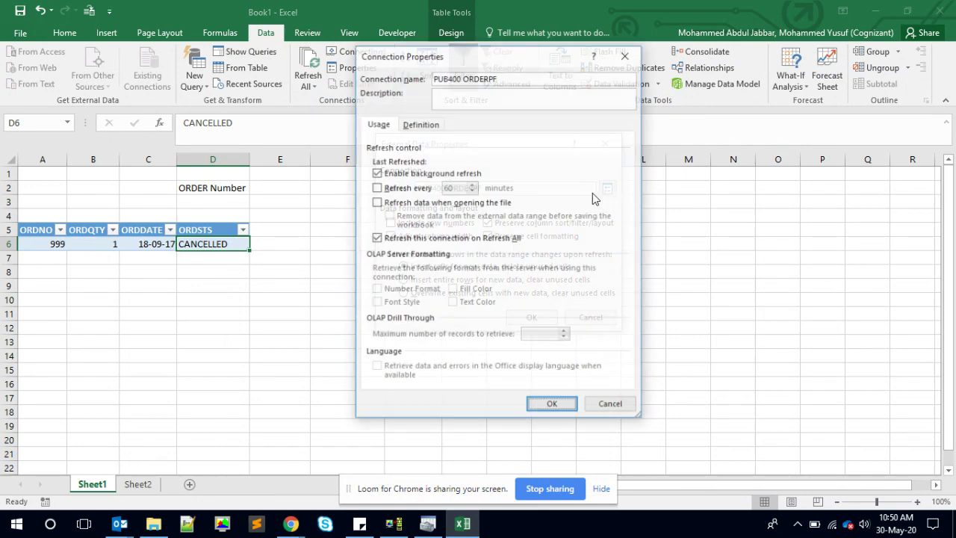
{"action": "left_click", "coordinate": [422, 127]}
{"action": "left_click", "coordinate": [529, 203]}
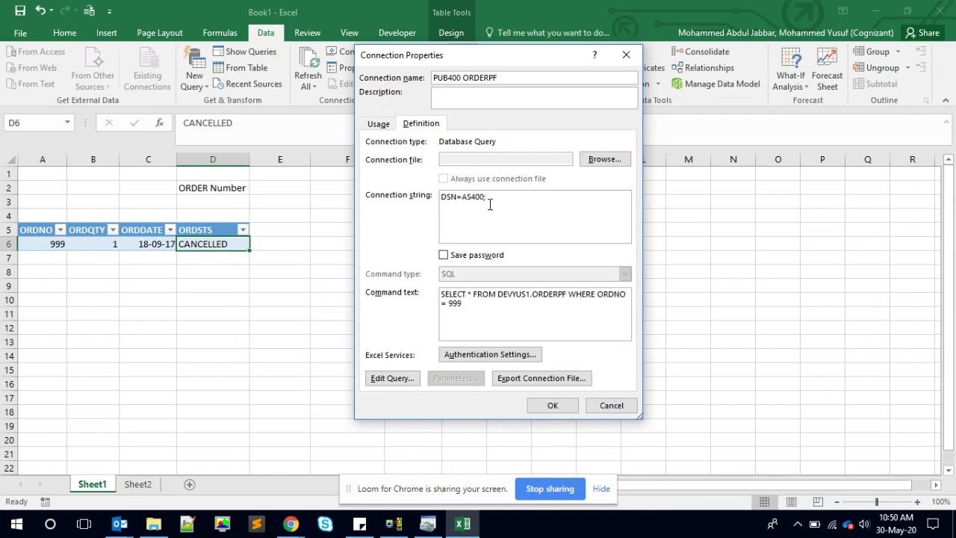
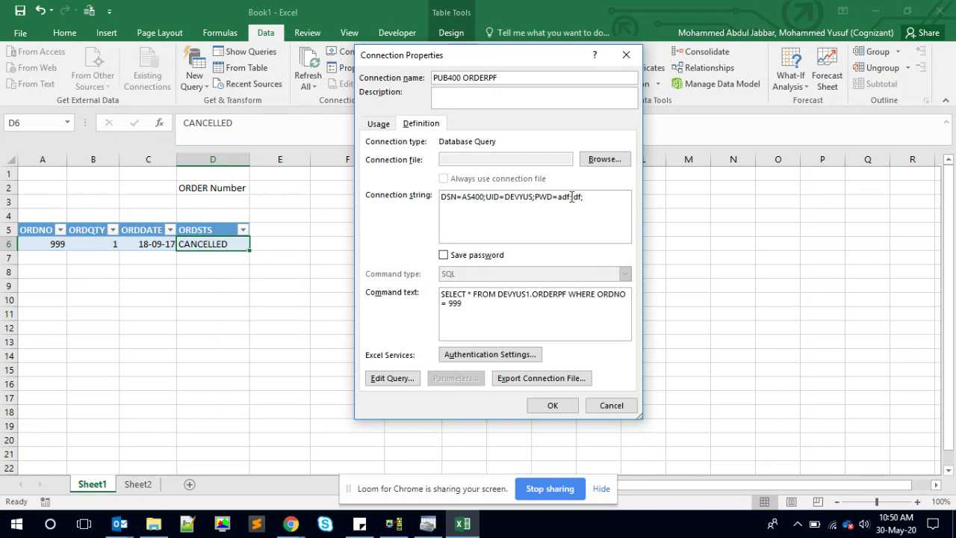
{"action": "left_click_drag", "start_coordinate": [535, 198], "coordinate": [599, 207]}
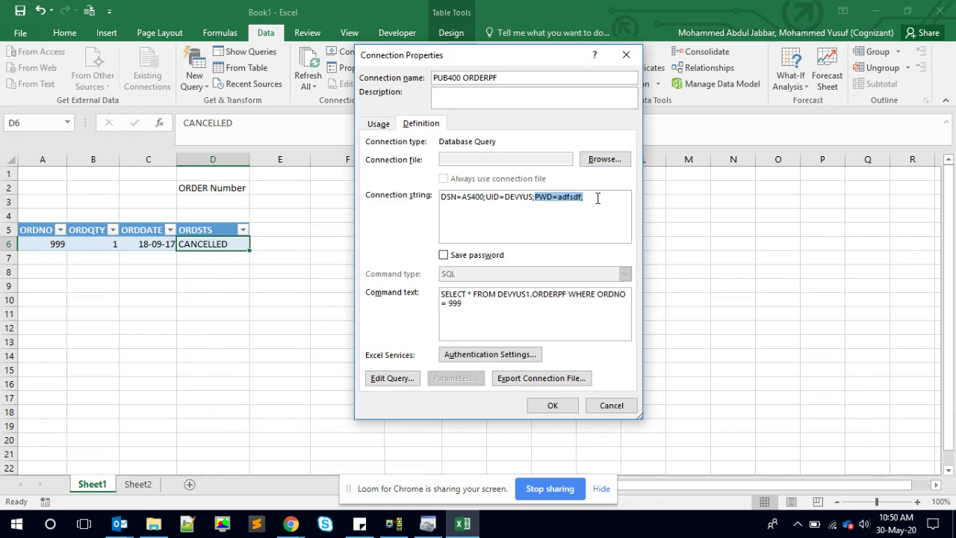
{"action": "left_click", "coordinate": [598, 200]}
{"action": "key", "text": "BackSpace"}
{"action": "key", "text": "BackSpace"}
{"action": "key", "text": "BackSpace"}
{"action": "key", "text": "BackSpace"}
{"action": "key", "text": "BackSpace"}
{"action": "key", "text": "BackSpace"}
{"action": "key", "text": "BackSpace"}
{"action": "key", "text": "BackSpace"}
{"action": "key", "text": "BackSpace"}
{"action": "key", "text": "BackSpace"}
{"action": "key", "text": "BackSpace"}
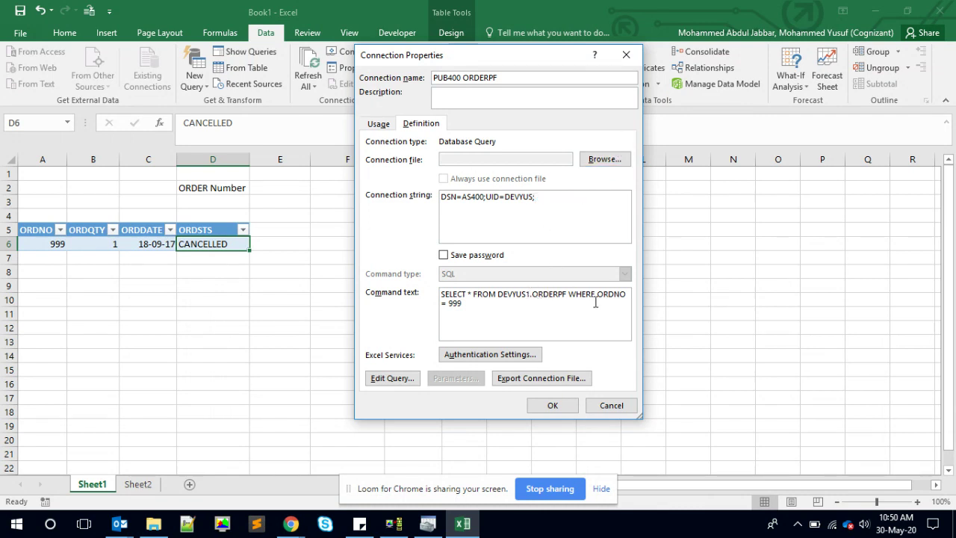
- Replace the hard-coded 999 in the command text with the ? parameter
{"action": "left_click", "coordinate": [499, 305]}
{"action": "key", "text": "BackSpace"}
{"action": "key", "text": "BackSpace"}
{"action": "key", "text": "BackSpace"}
{"action": "key", "text": "BackSpace"}
{"action": "type", "text": "?"}
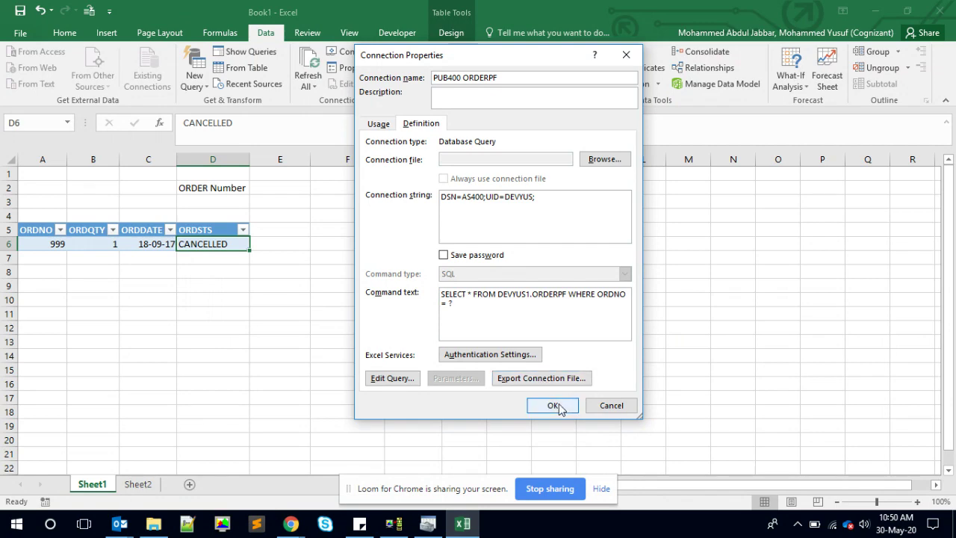
- Save the connection and run the query with parameter 555, showing its COMPLETED row
{"action": "left_click", "coordinate": [553, 406]}
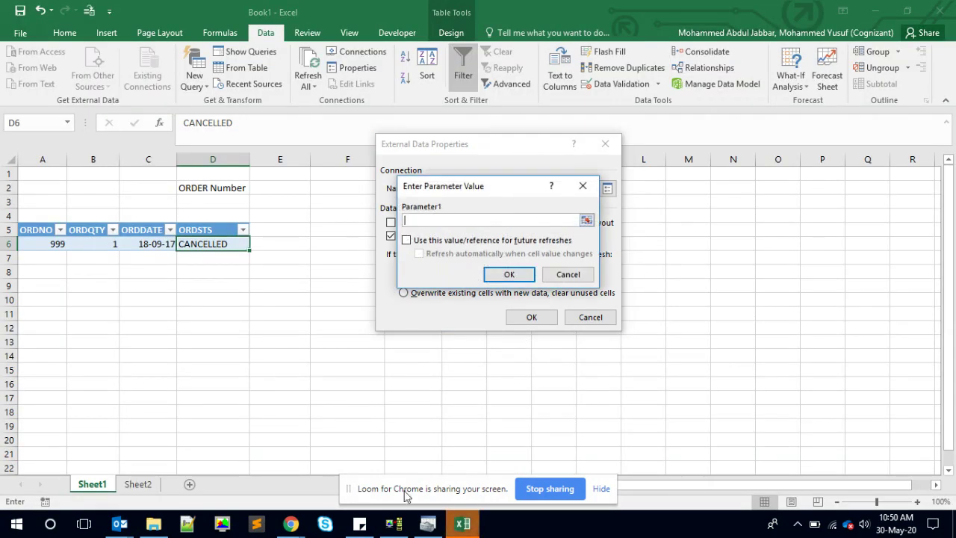
{"action": "left_click", "coordinate": [394, 525]}
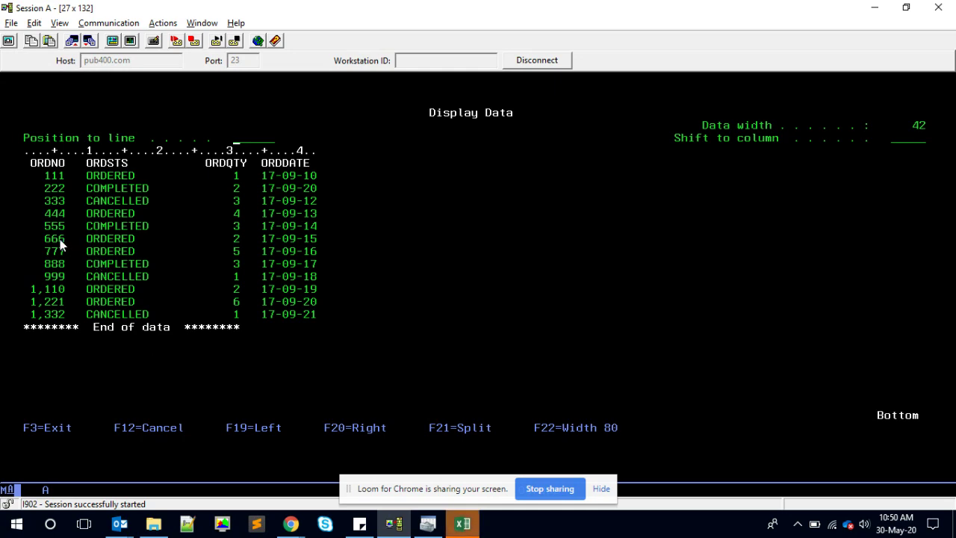
{"action": "key", "text": "alt+Tab"}
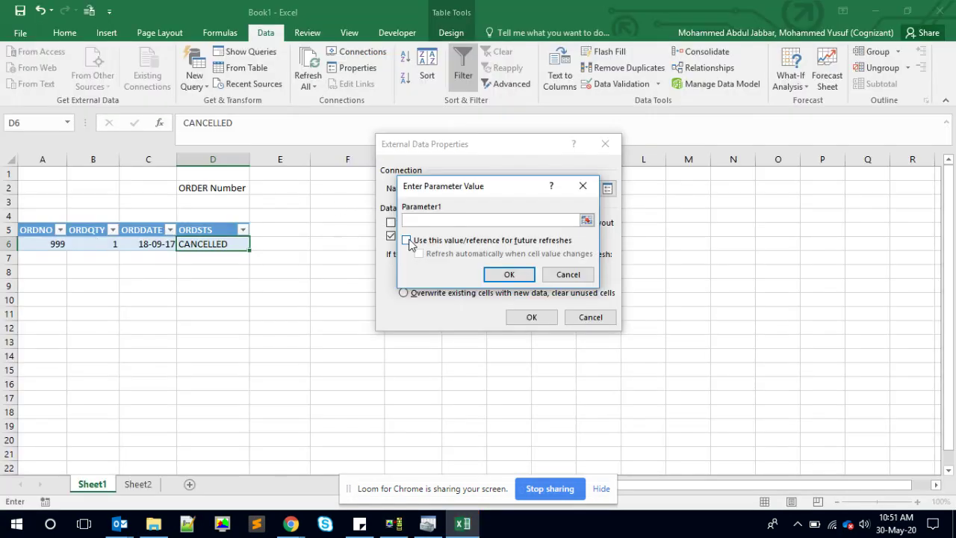
{"action": "type", "text": "555"}
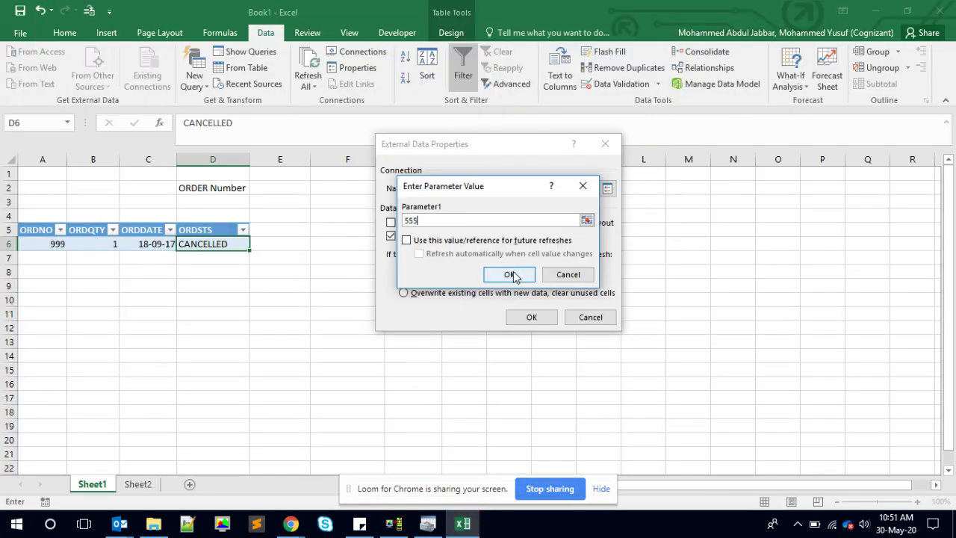
{"action": "left_click", "coordinate": [512, 274]}
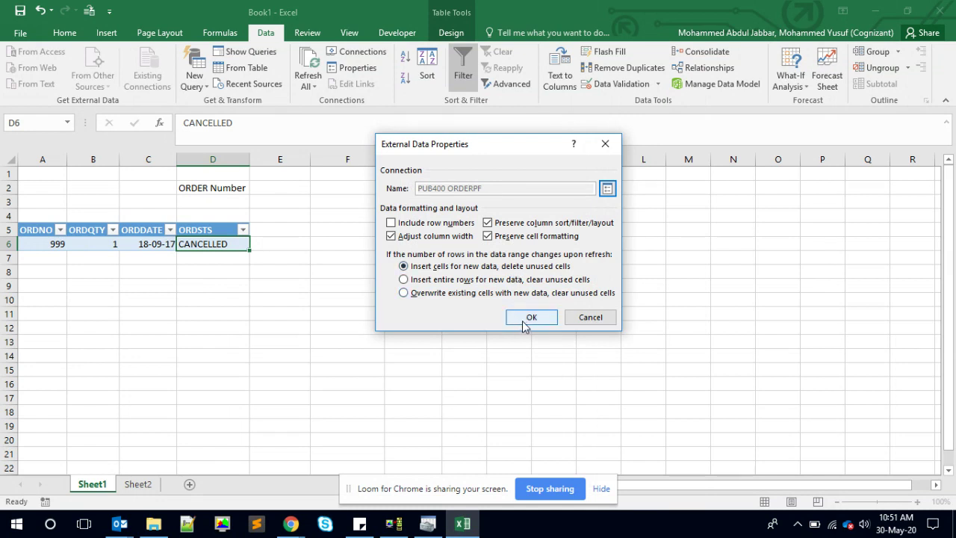
{"action": "left_click", "coordinate": [530, 319]}
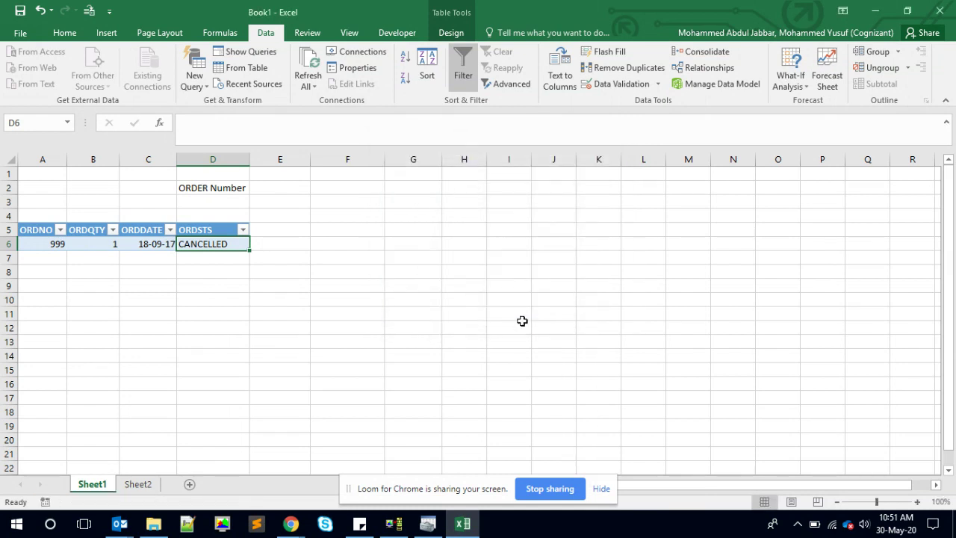
- Drag the column D border wider
{"action": "left_click", "coordinate": [366, 267]}
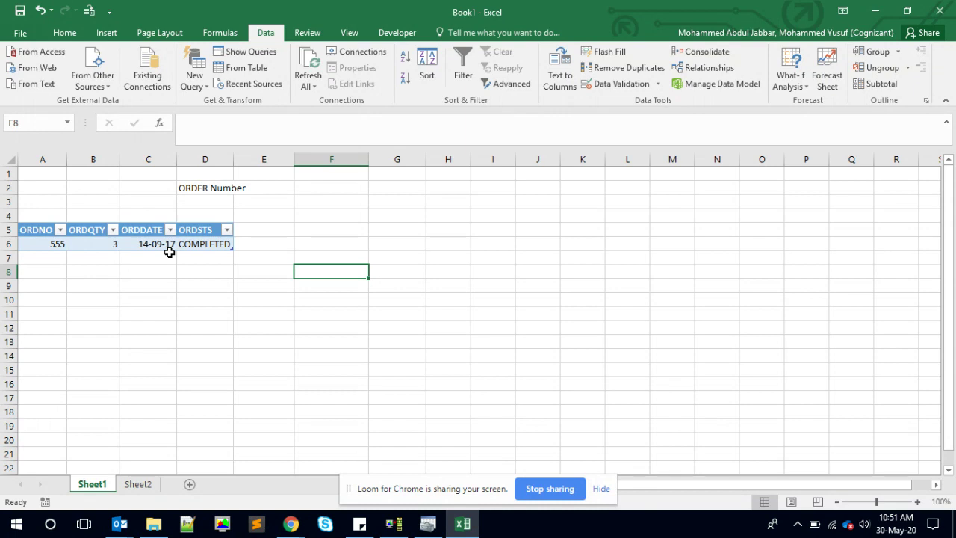
{"action": "left_click", "coordinate": [207, 271]}
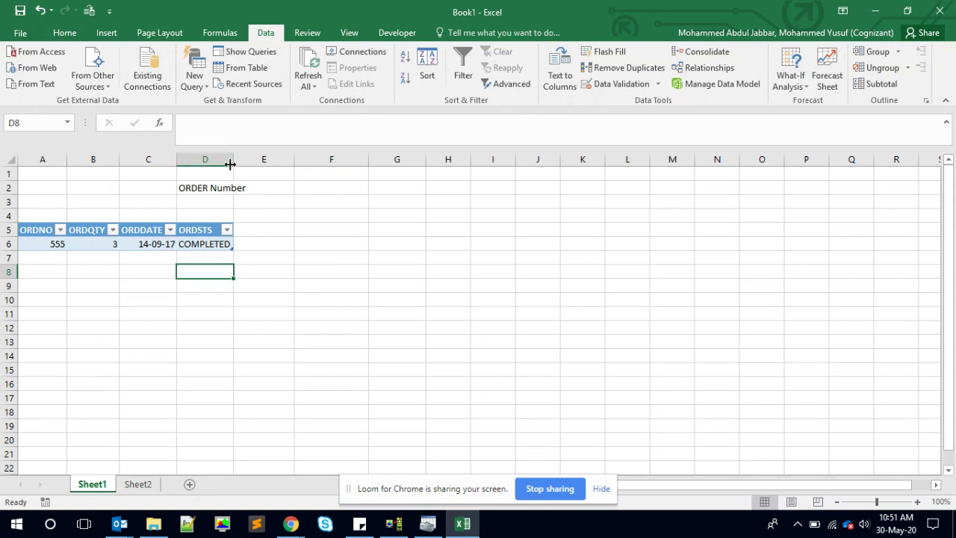
{"action": "left_click_drag", "start_coordinate": [230, 165], "coordinate": [246, 165]}
{"action": "left_click", "coordinate": [211, 232]}
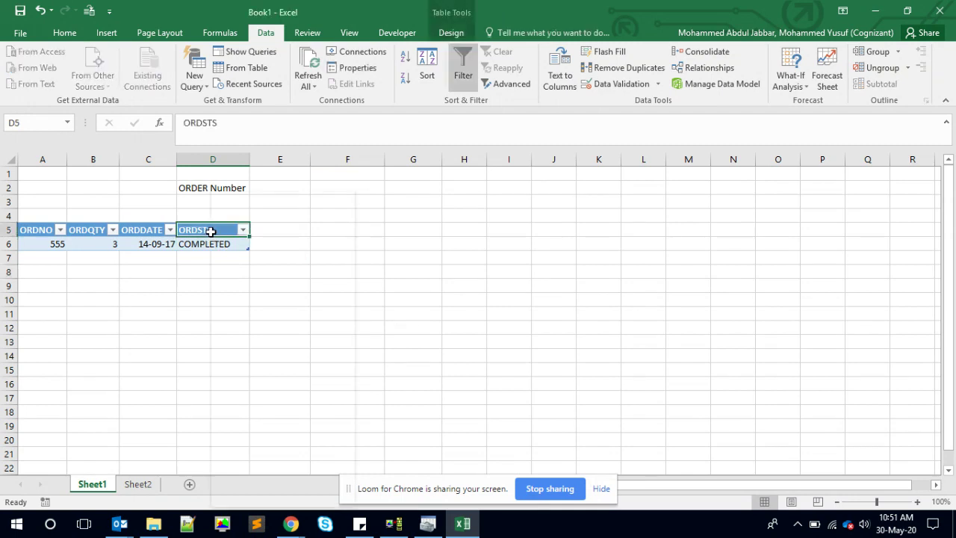
- Refresh the order table from its right-click menu and supply the order number at the parameter prompt
{"action": "right_click", "coordinate": [211, 232]}
{"action": "left_click", "coordinate": [246, 290]}
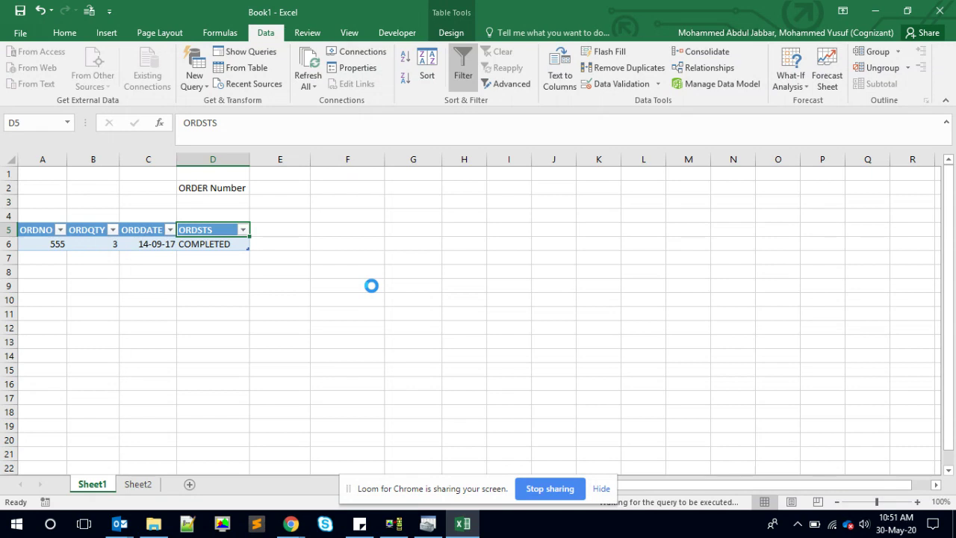
{"action": "type", "text": "555"}
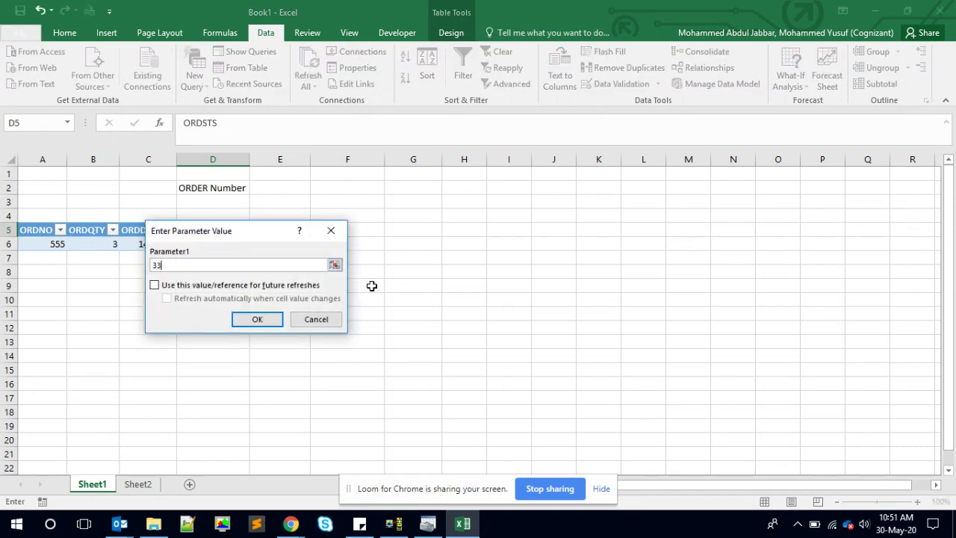
{"action": "left_click", "coordinate": [265, 319]}
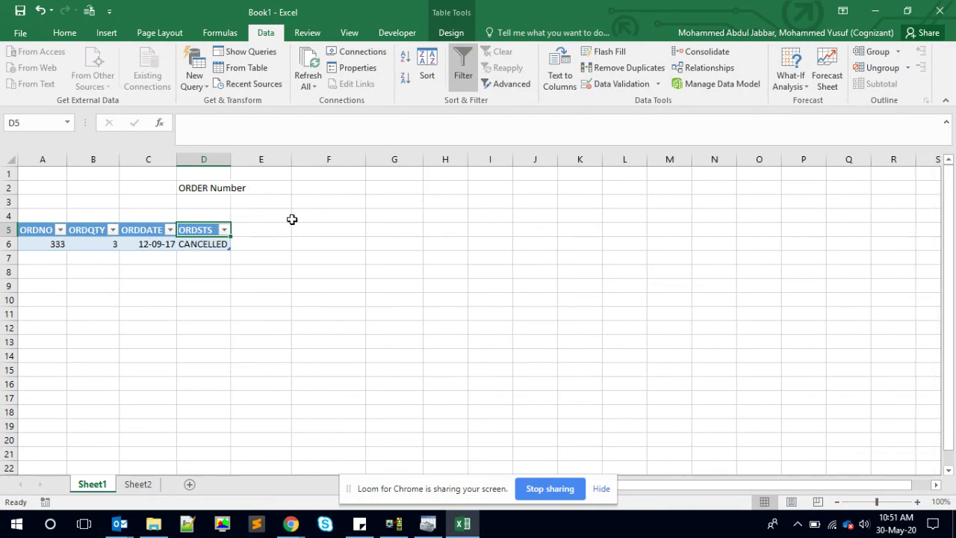
- Set the query parameter to get its value from cell =Sheet1!$E$2 and confirm all dialogs
{"action": "left_click", "coordinate": [367, 68]}
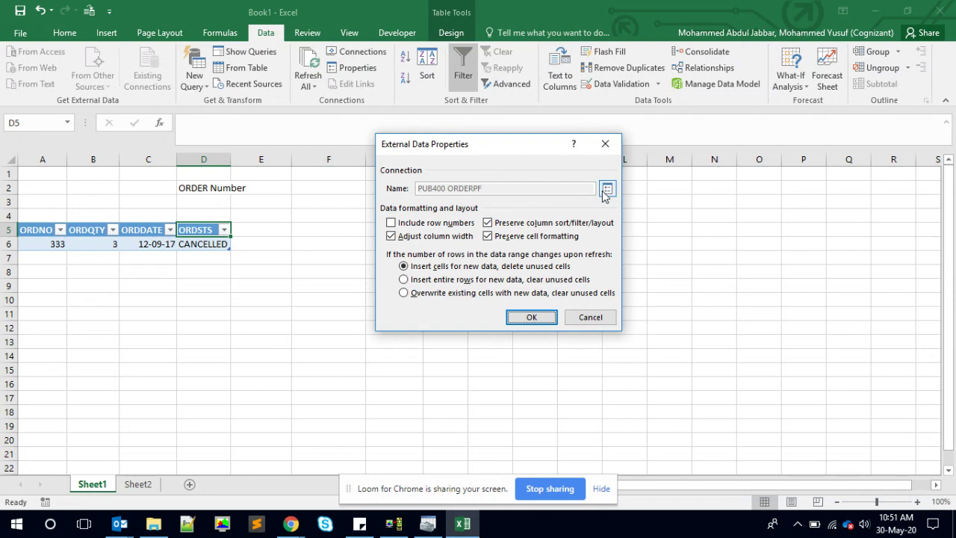
{"action": "left_click", "coordinate": [606, 190]}
{"action": "left_click", "coordinate": [427, 127]}
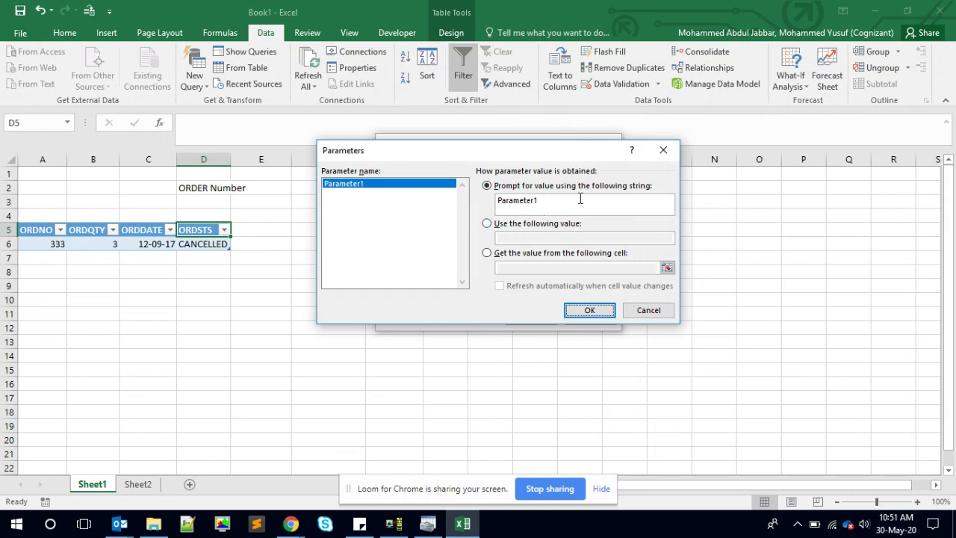
{"action": "left_click", "coordinate": [488, 254]}
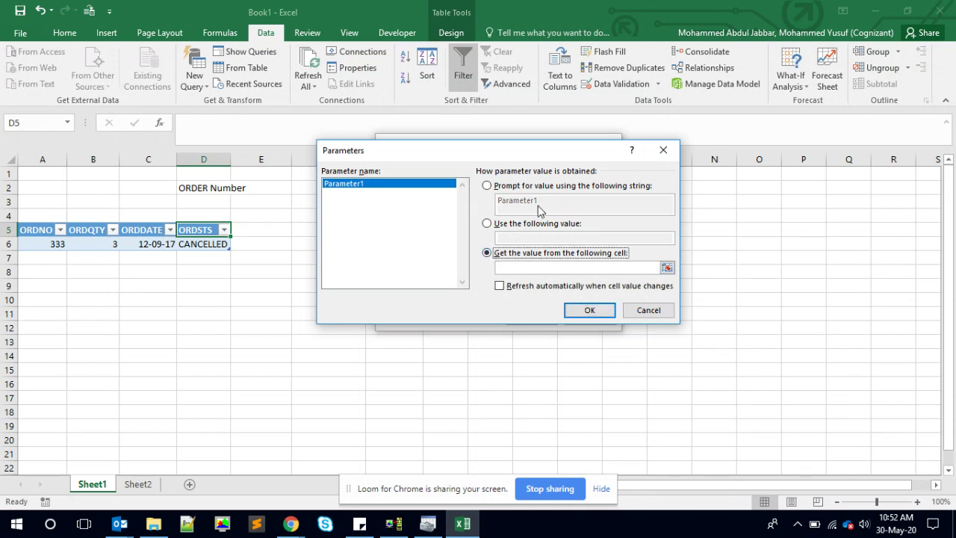
{"action": "left_click", "coordinate": [667, 269]}
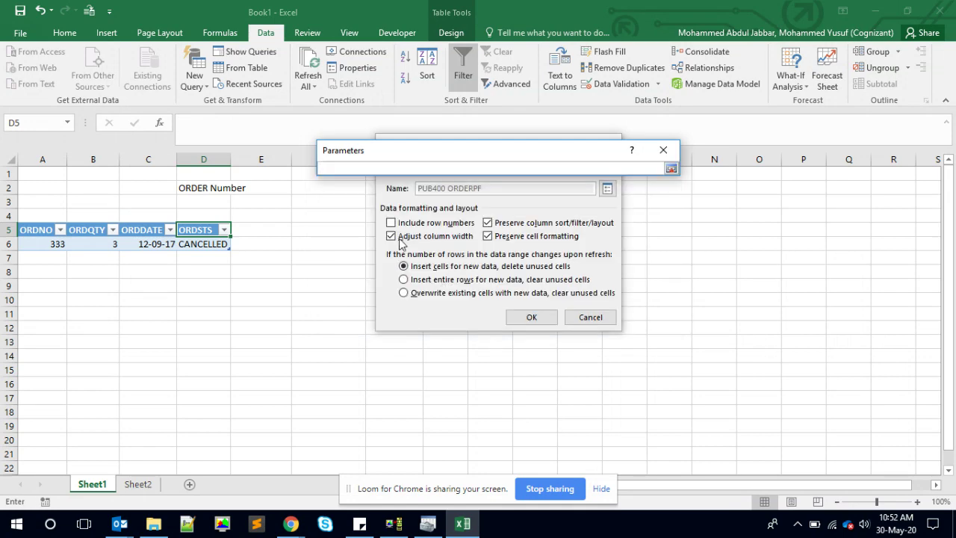
{"action": "left_click", "coordinate": [255, 189]}
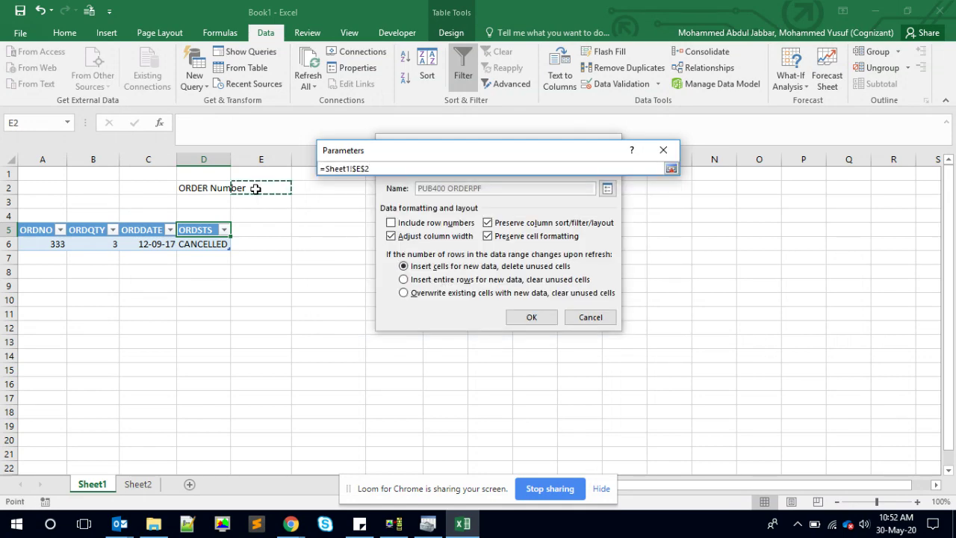
{"action": "key", "text": "Return"}
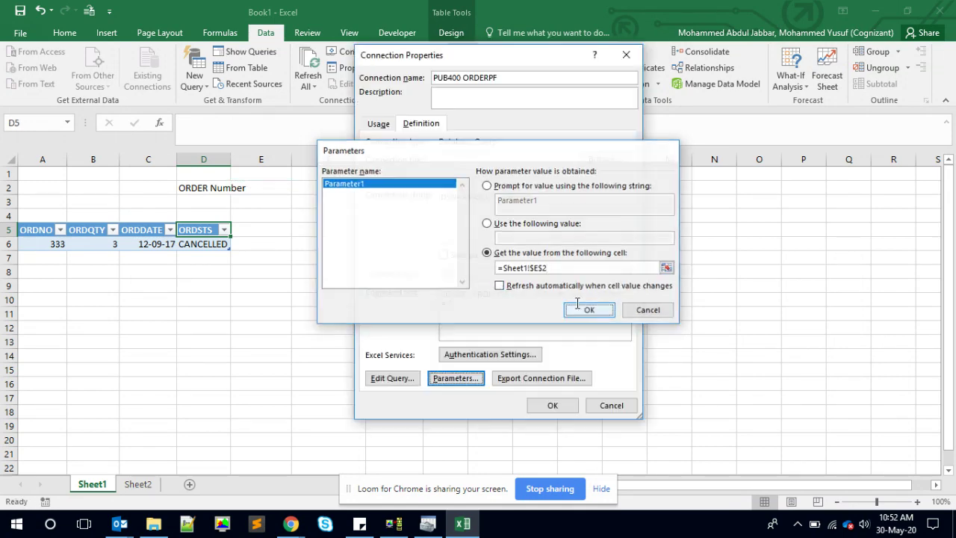
{"action": "left_click", "coordinate": [590, 310]}
{"action": "left_click", "coordinate": [550, 403]}
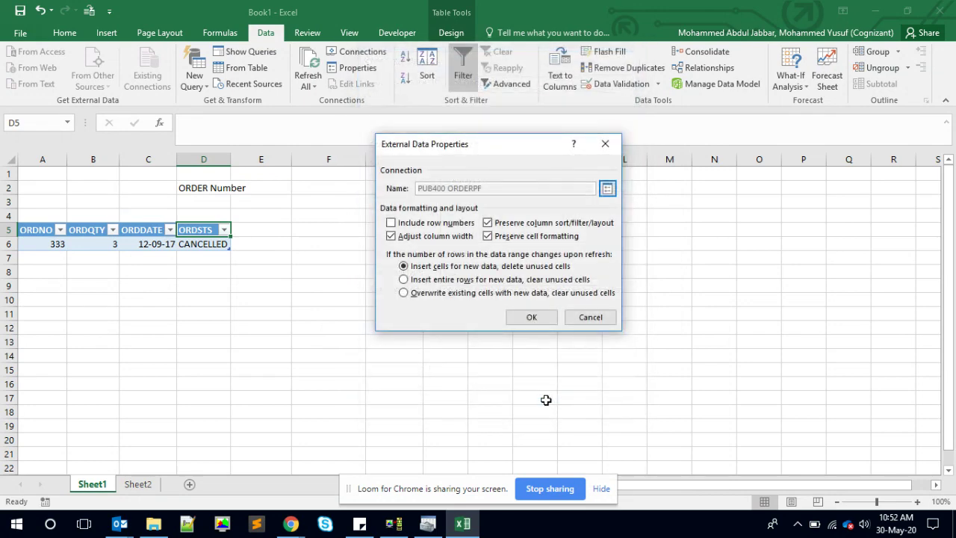
{"action": "left_click", "coordinate": [525, 319]}
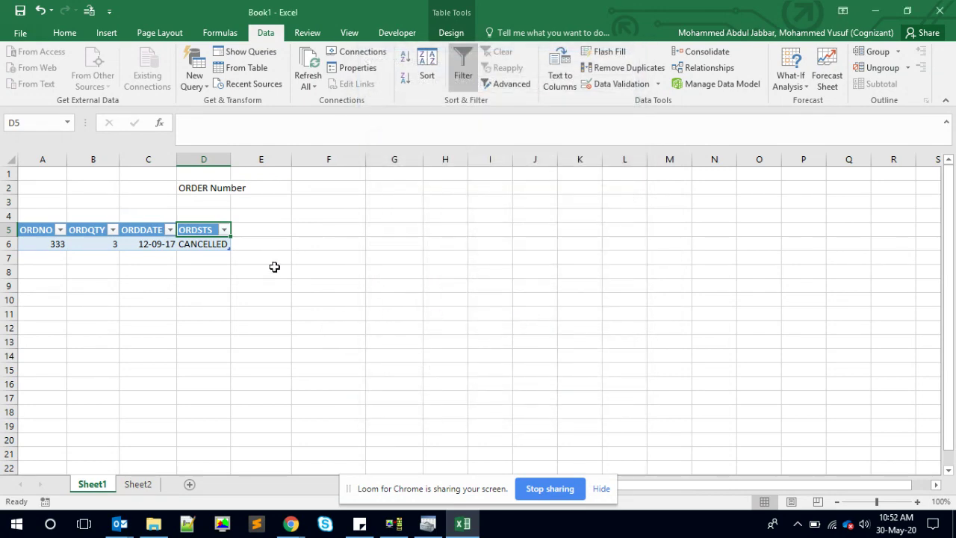
- Enter order number 1110 in cell E2
{"action": "key", "text": "alt+Tab"}
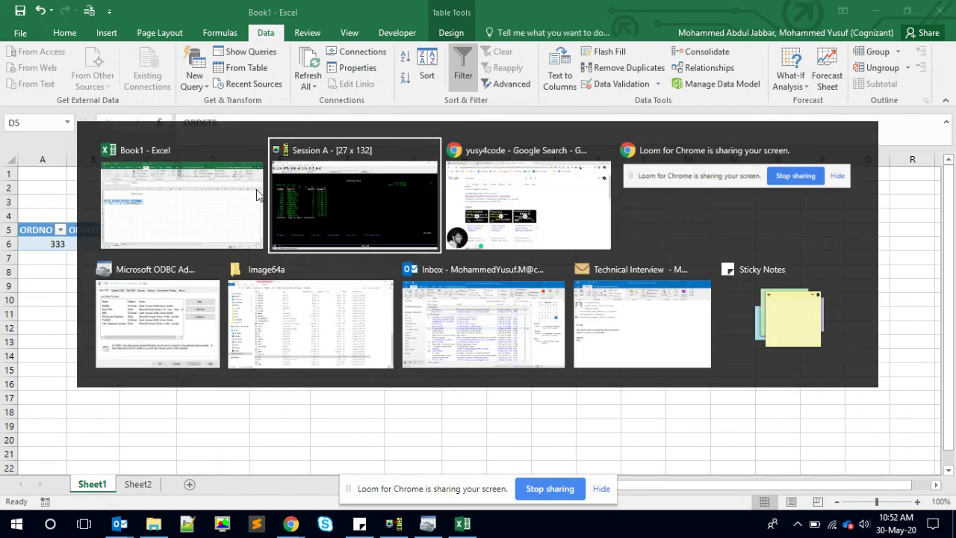
{"action": "key", "text": "alt+Tab"}
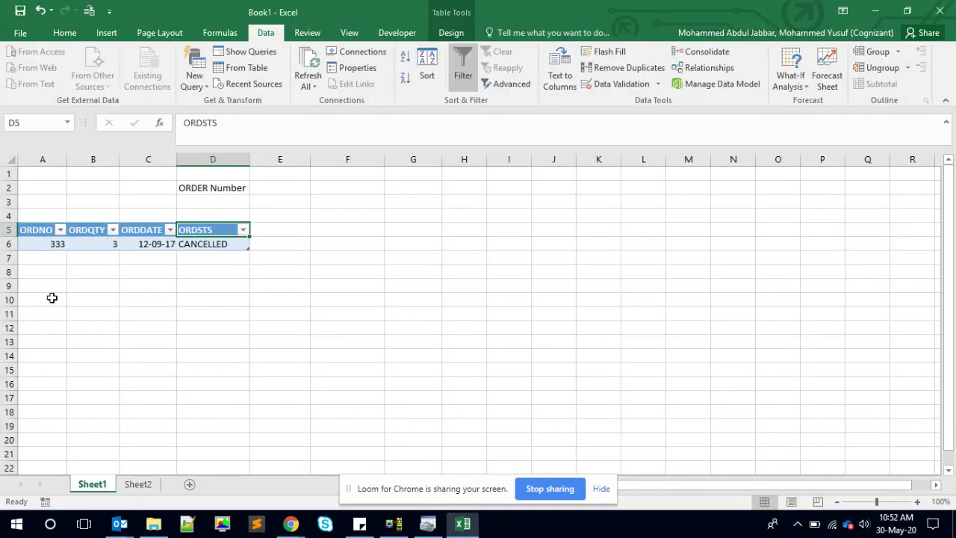
{"action": "left_click", "coordinate": [259, 200]}
{"action": "key", "text": "Up"}
{"action": "type", "text": "1110"}
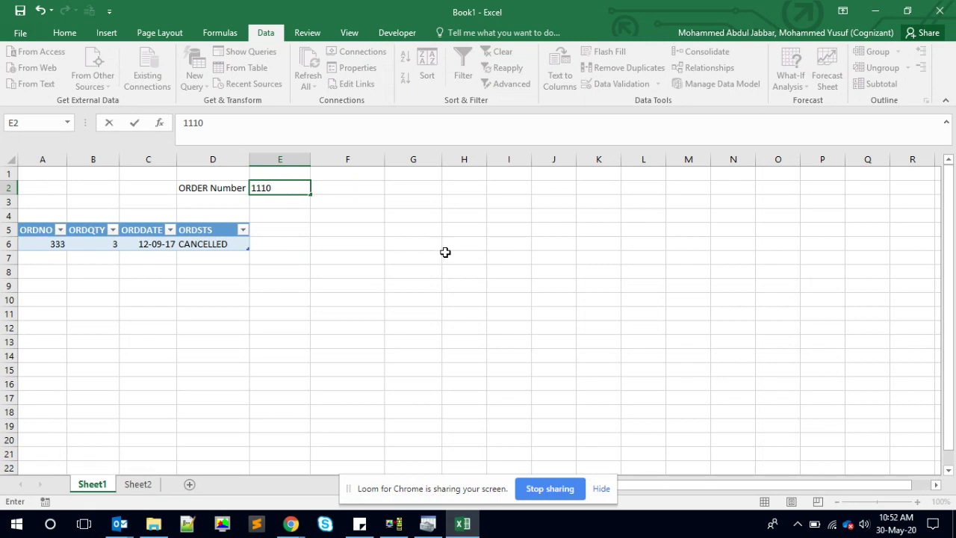
{"action": "key", "text": "Return"}
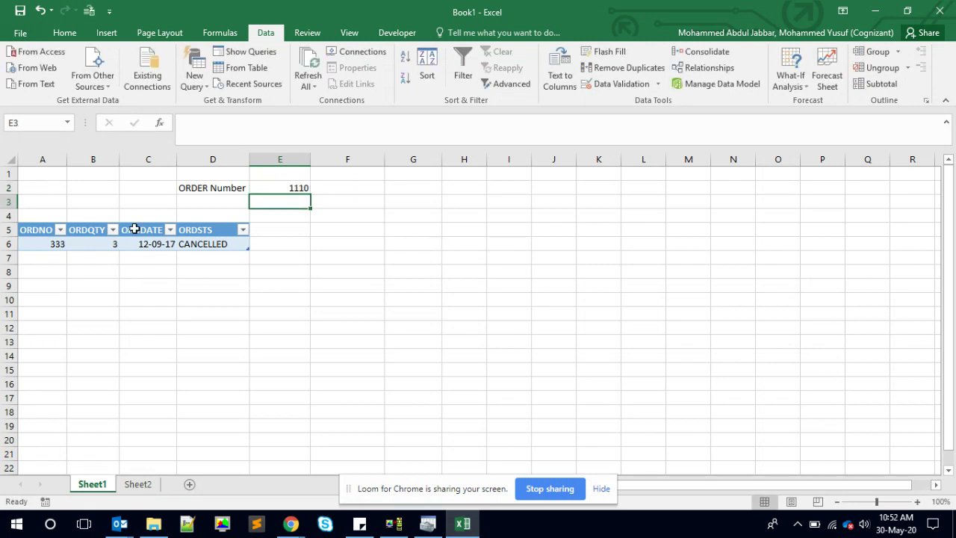
- Refresh the order table to show order 1110 with status ORDERED
{"action": "left_click", "coordinate": [133, 228]}
{"action": "right_click", "coordinate": [137, 234]}
{"action": "left_click", "coordinate": [168, 290]}
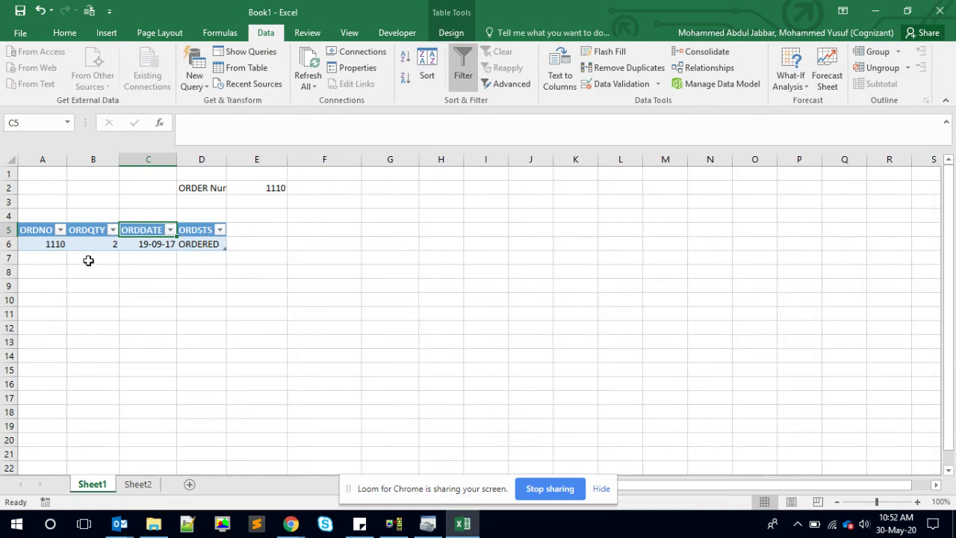
{"action": "left_click", "coordinate": [198, 244]}
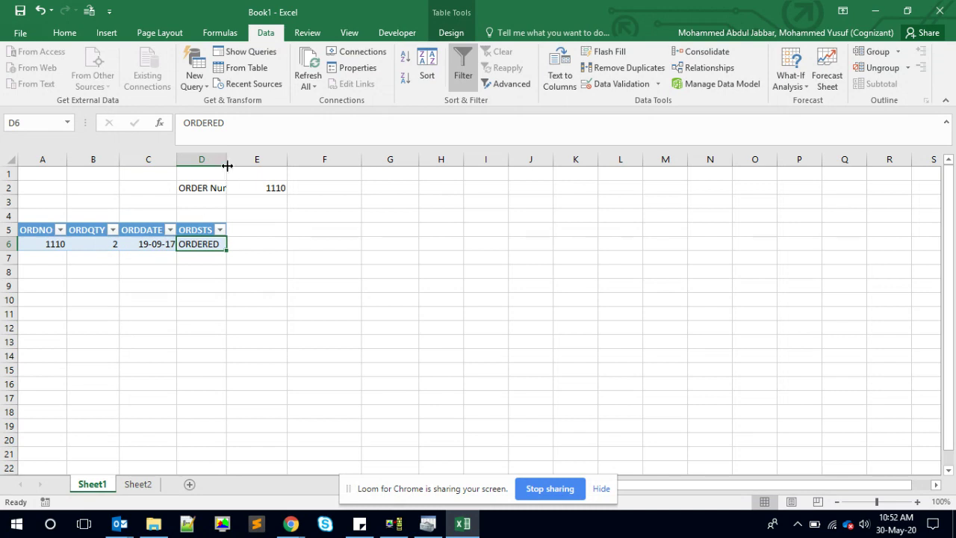
- Autofit column D so the ORDER Number label fits, then select empty cell H2
{"action": "double_click", "coordinate": [227, 160]}
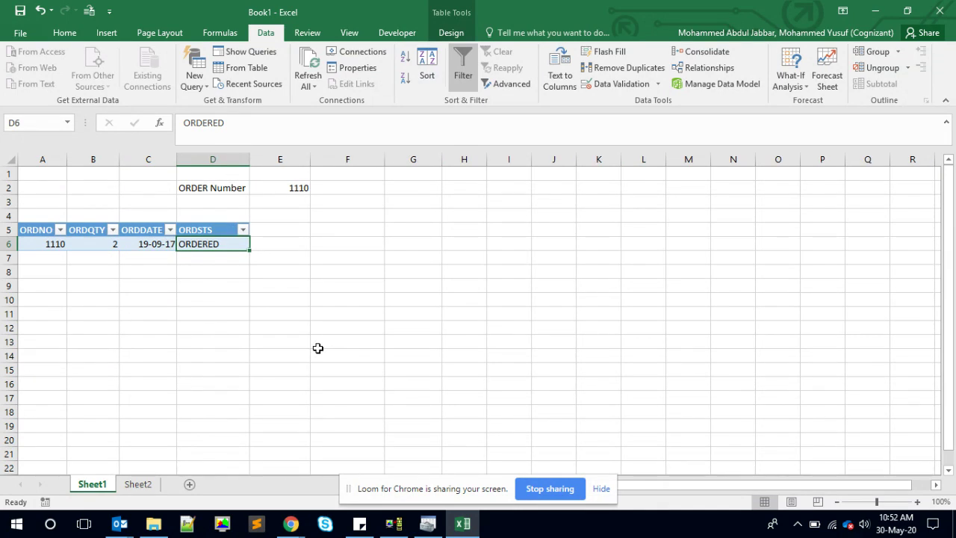
{"action": "left_click", "coordinate": [424, 259]}
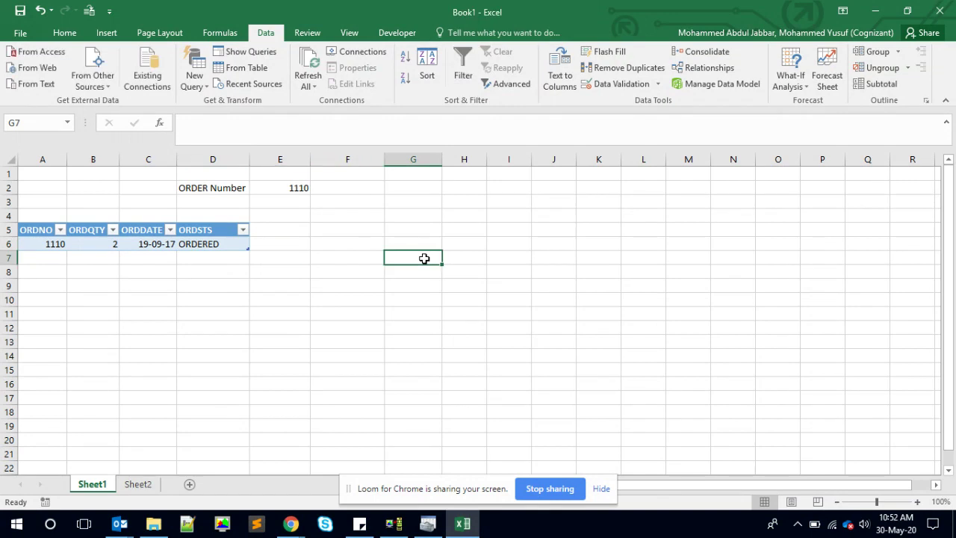
{"action": "left_click", "coordinate": [219, 233]}
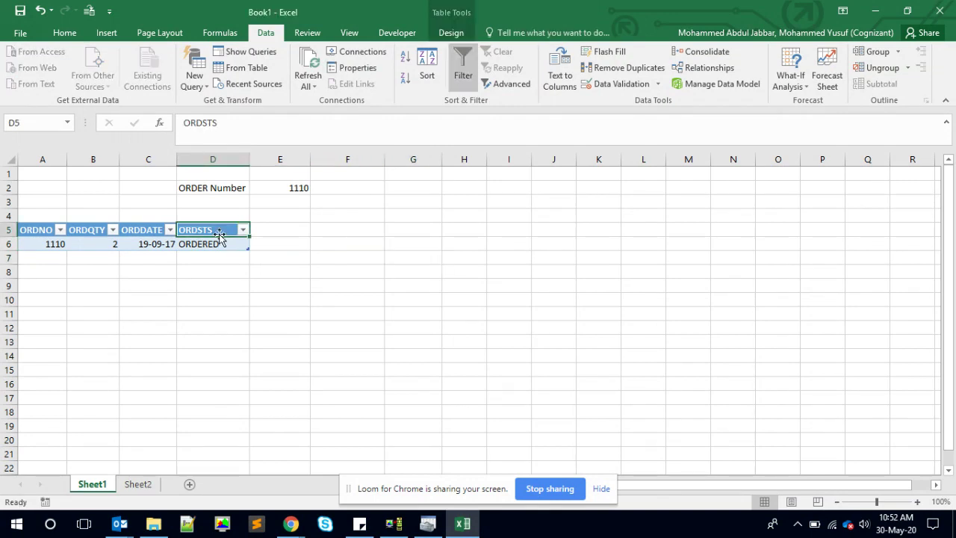
{"action": "left_click", "coordinate": [329, 255]}
{"action": "left_click", "coordinate": [442, 192]}
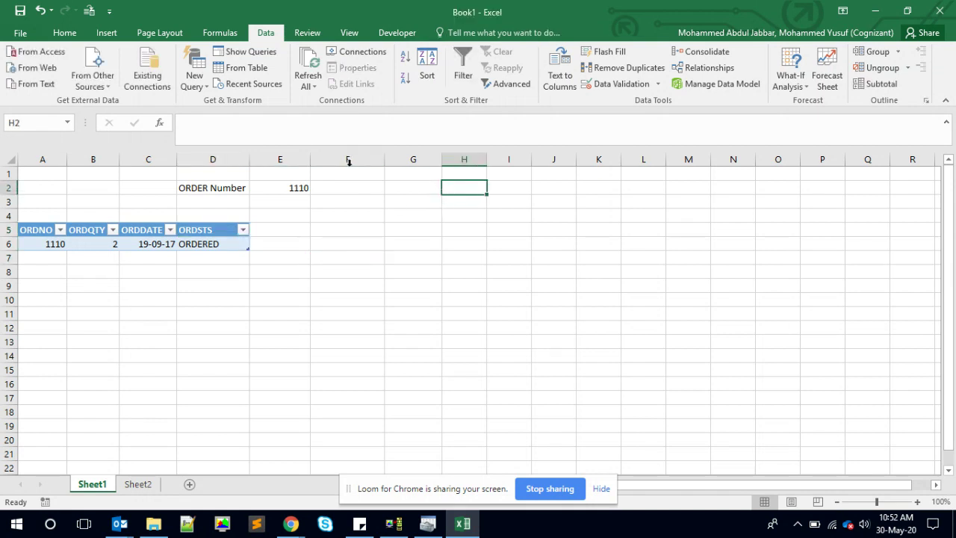
- Select cell G2 and bring up the Developer ribbon's macro and control commands
{"action": "left_click", "coordinate": [64, 32]}
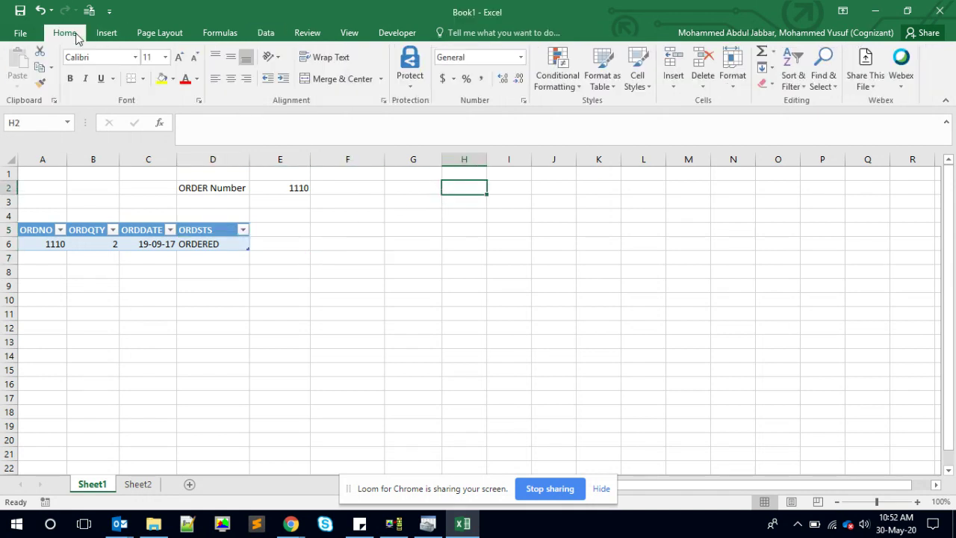
{"action": "left_click", "coordinate": [412, 193]}
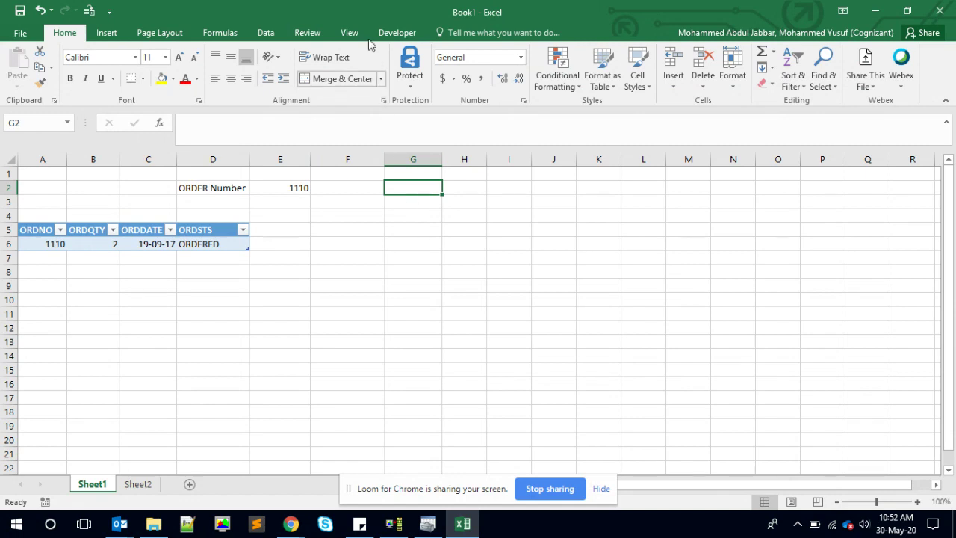
{"action": "left_click", "coordinate": [269, 34]}
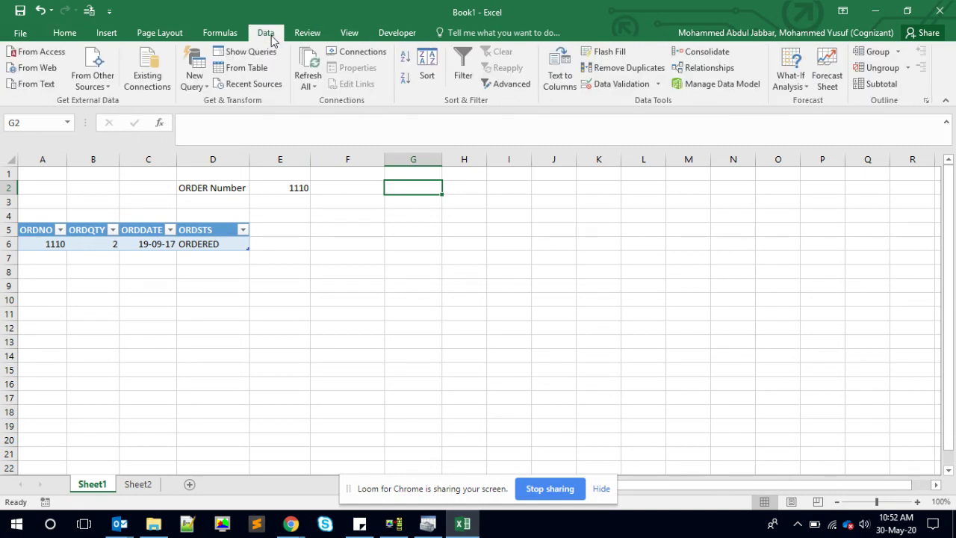
{"action": "left_click", "coordinate": [377, 35]}
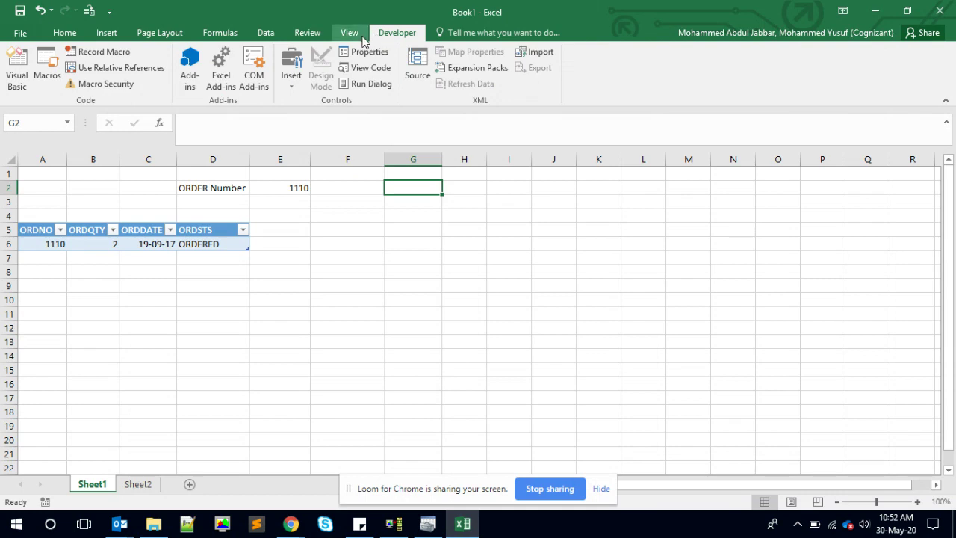
- Draw a Form Controls push button beside G2 with no macro, and relabel it 'Ref'
{"action": "left_click", "coordinate": [297, 82]}
{"action": "left_click", "coordinate": [286, 115]}
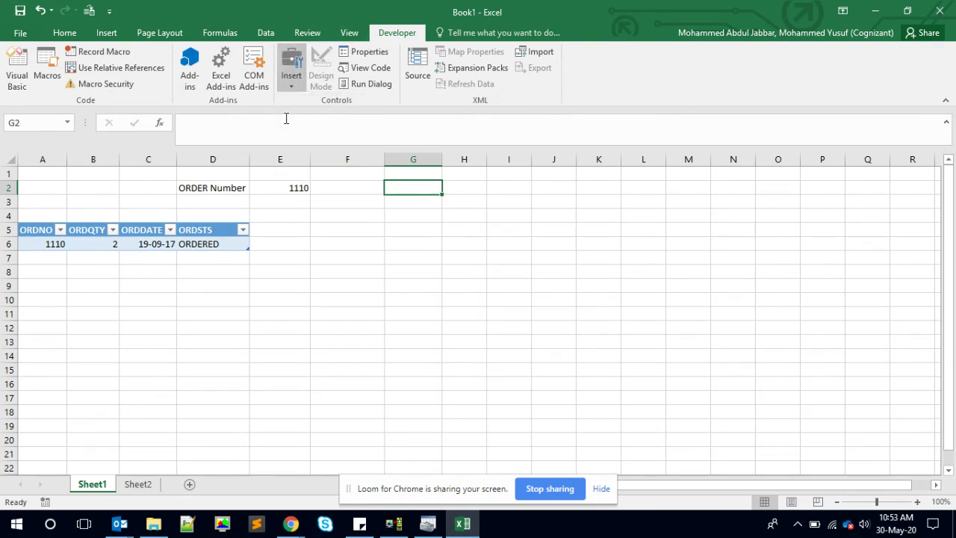
{"action": "left_click_drag", "start_coordinate": [372, 188], "coordinate": [418, 224]}
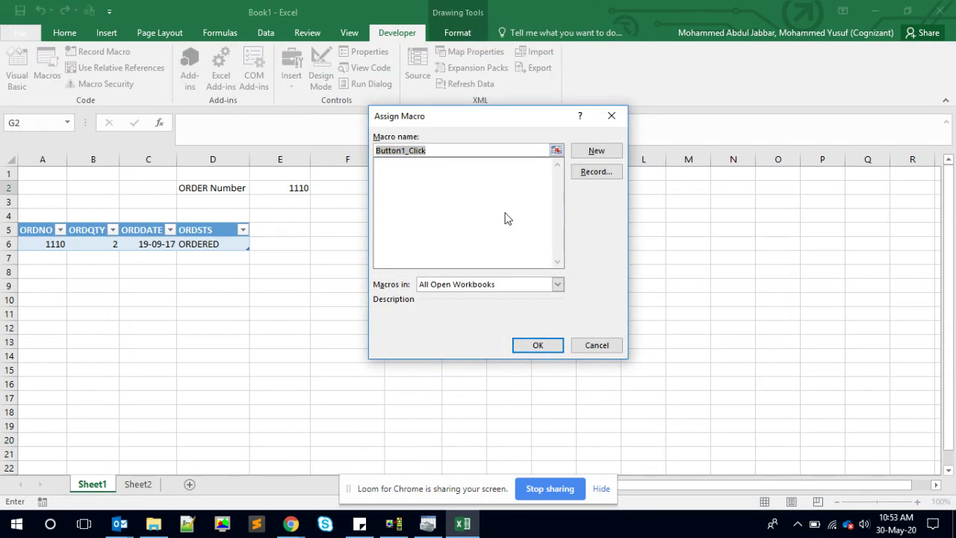
{"action": "type", "text": "Refresh"}
{"action": "key", "text": "BackSpace"}
{"action": "key", "text": "BackSpace"}
{"action": "key", "text": "BackSpace"}
{"action": "key", "text": "BackSpace"}
{"action": "key", "text": "BackSpace"}
{"action": "key", "text": "BackSpace"}
{"action": "key", "text": "BackSpace"}
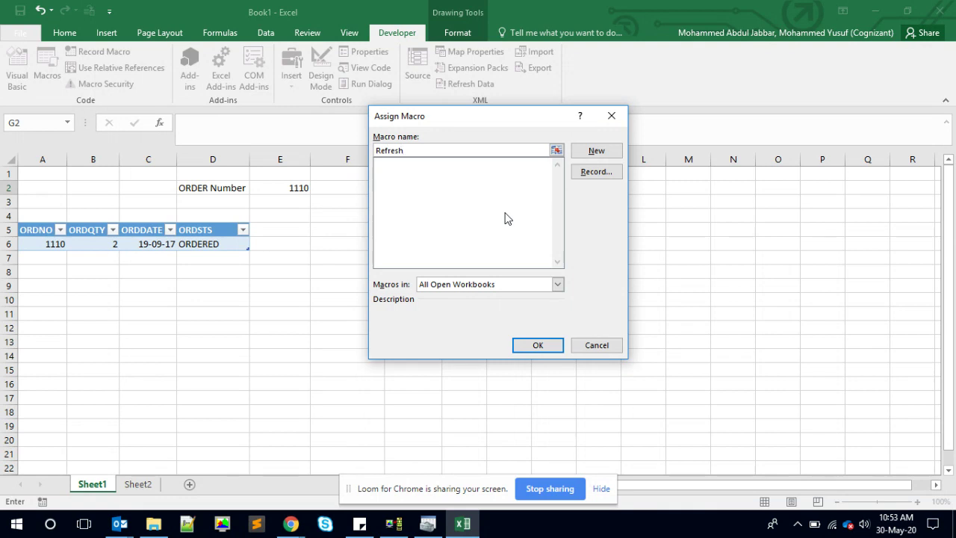
{"action": "left_click", "coordinate": [556, 348]}
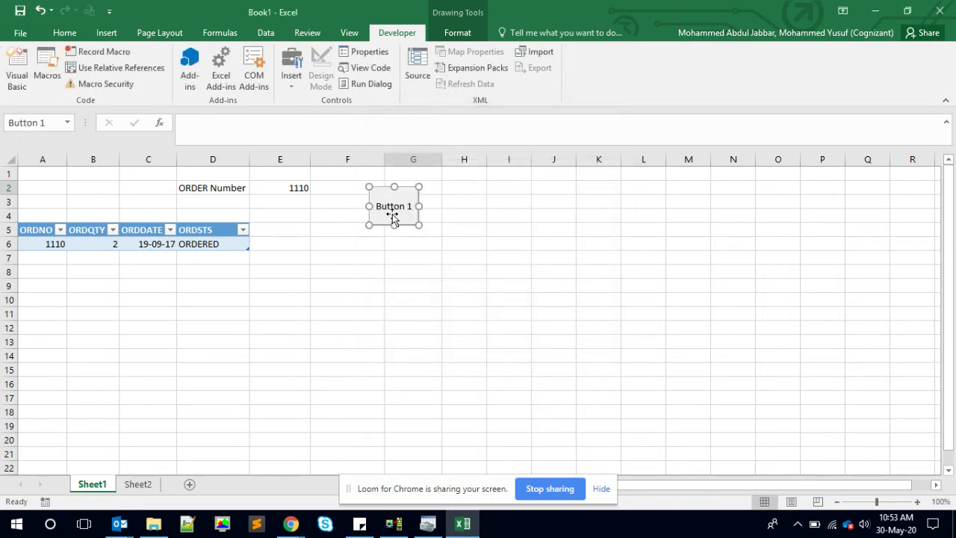
{"action": "type", "text": "Refres"}
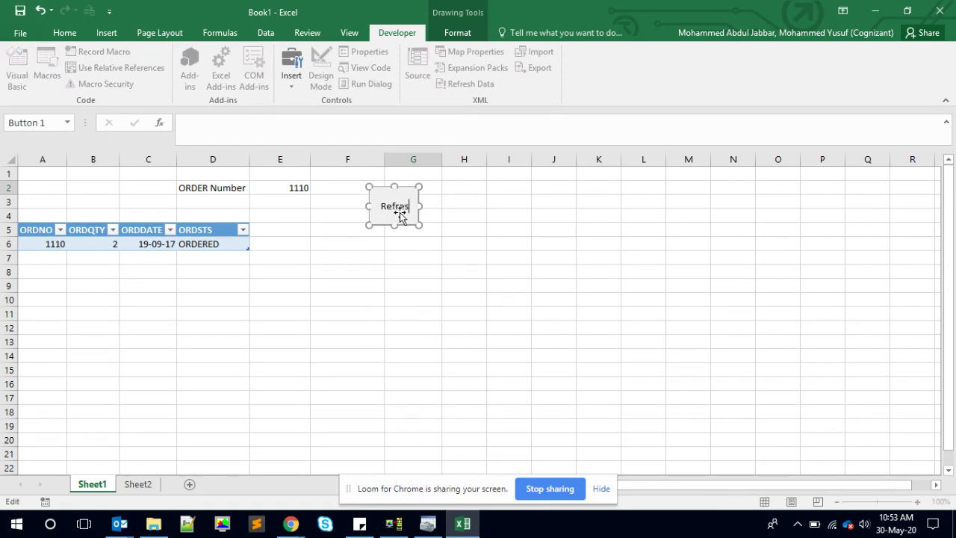
{"action": "key", "text": "Escape"}
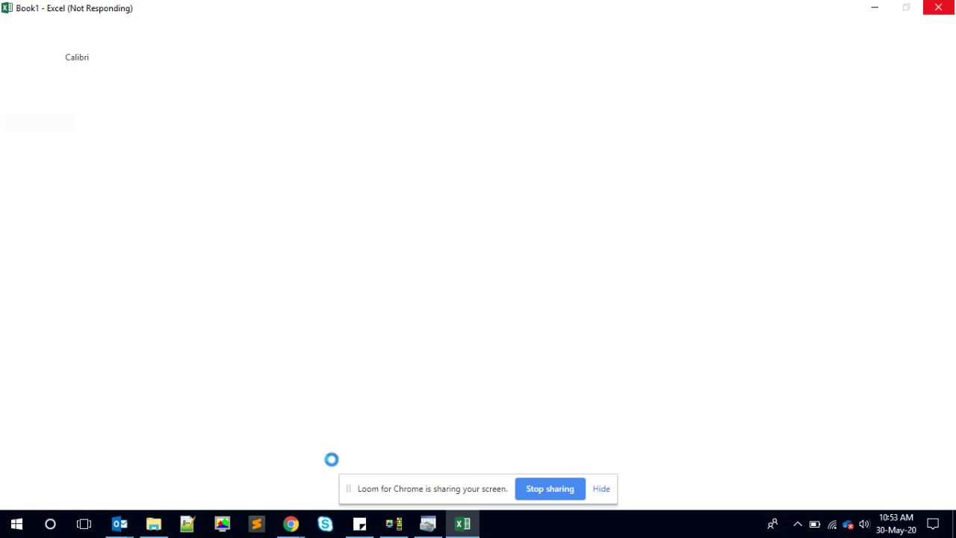
- Switch to Chrome's yusy4code Google search results window from the taskbar preview
{"action": "mouse_move", "coordinate": [291, 532]}
{"action": "left_click", "coordinate": [260, 499]}
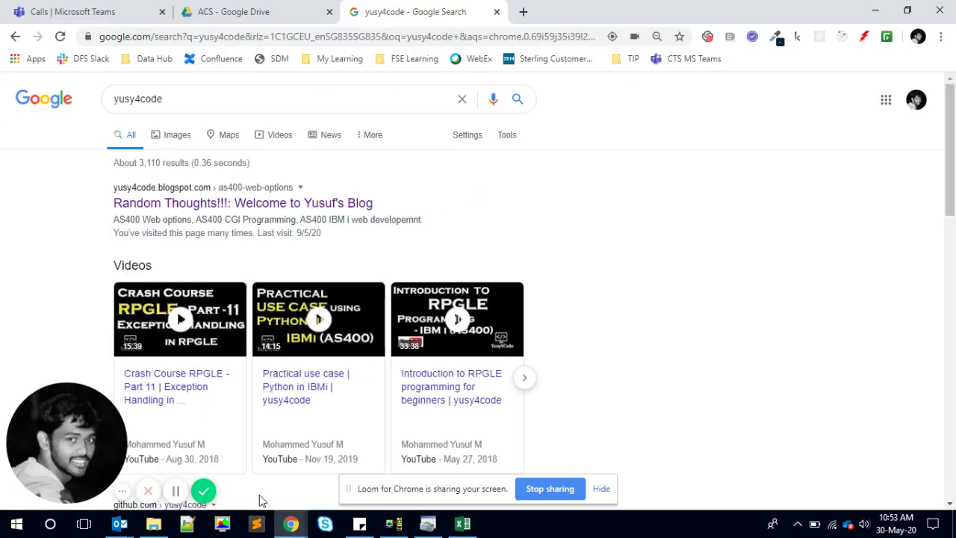